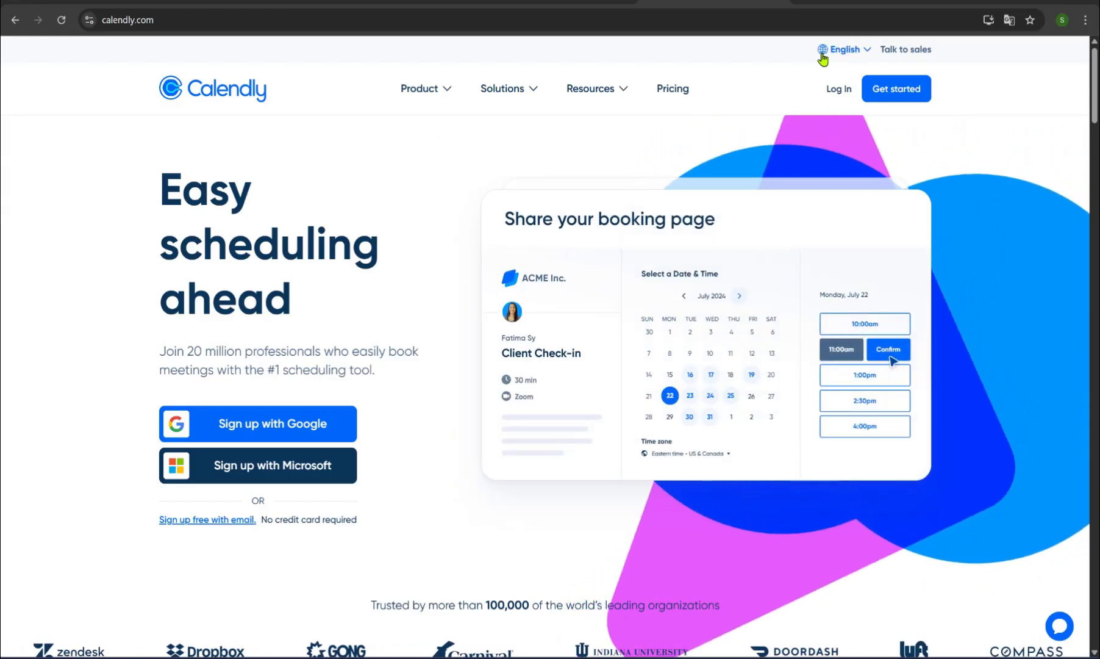
Step: Switch the Calendly site to Français and sign up for a free account with Google
{"action": "left_click", "coordinate": [850, 53]}
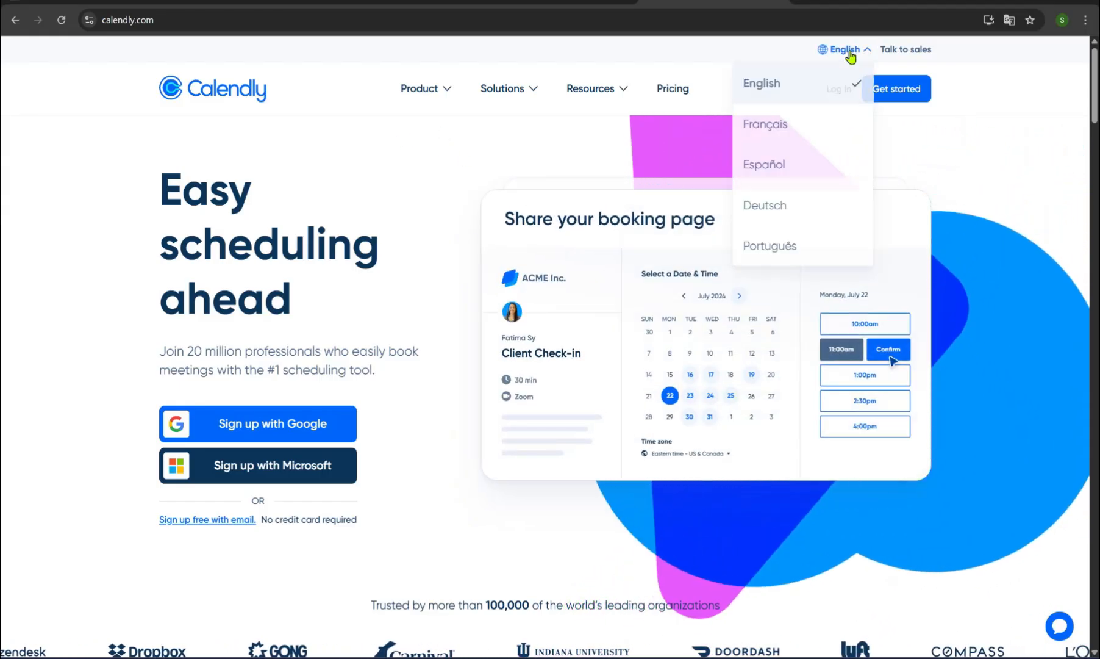
{"action": "left_click", "coordinate": [784, 124]}
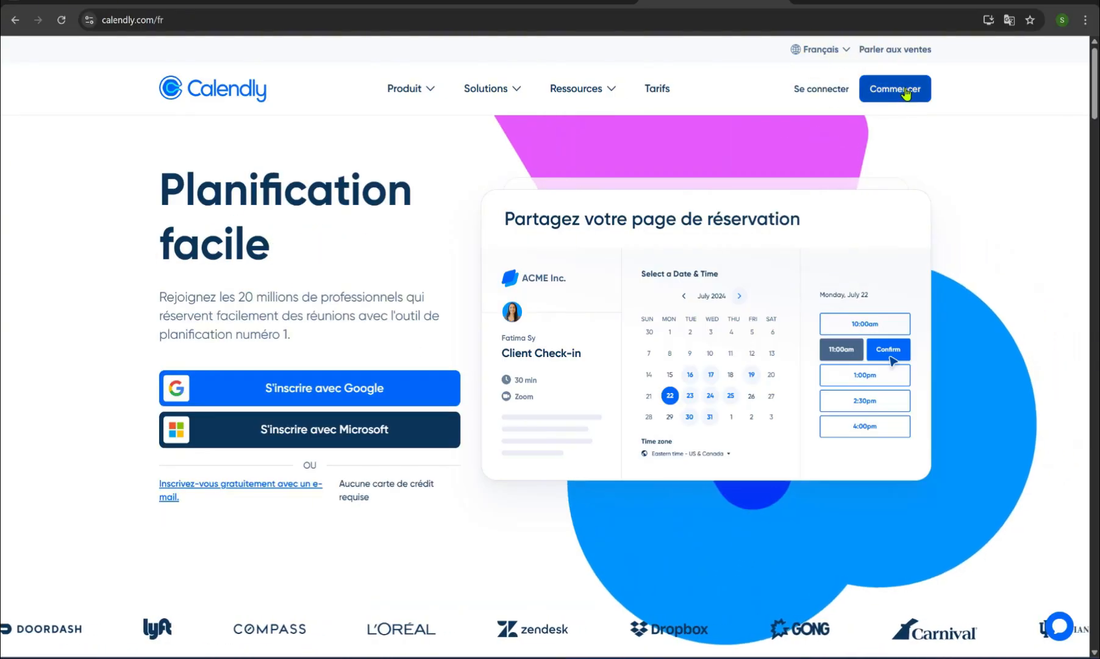
{"action": "left_click", "coordinate": [894, 93]}
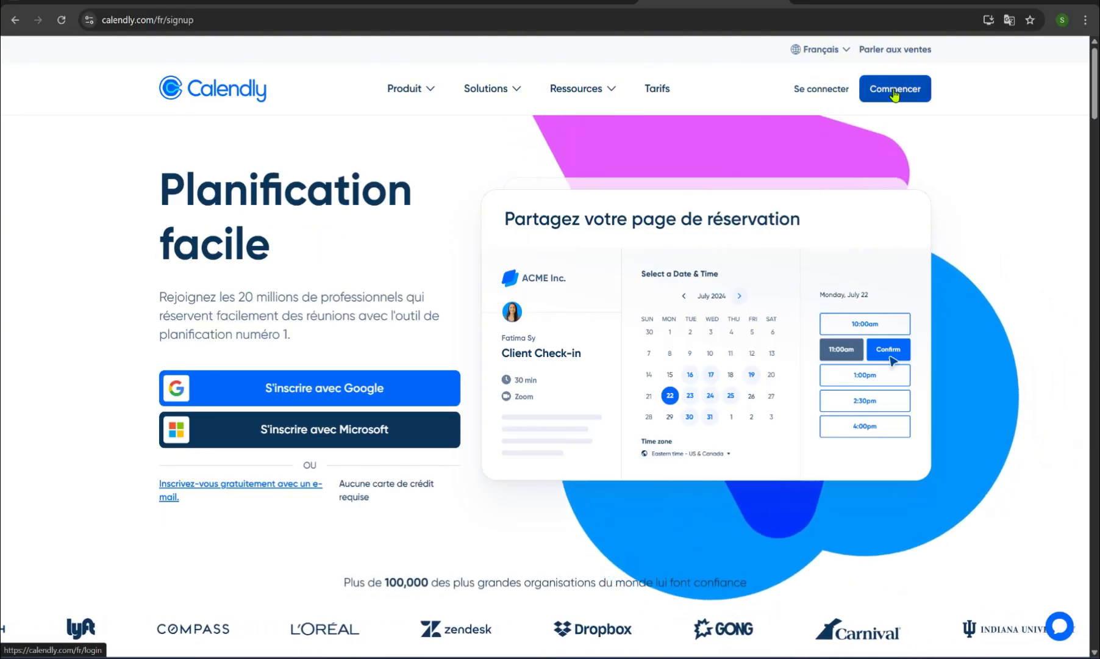
{"action": "left_click", "coordinate": [323, 395]}
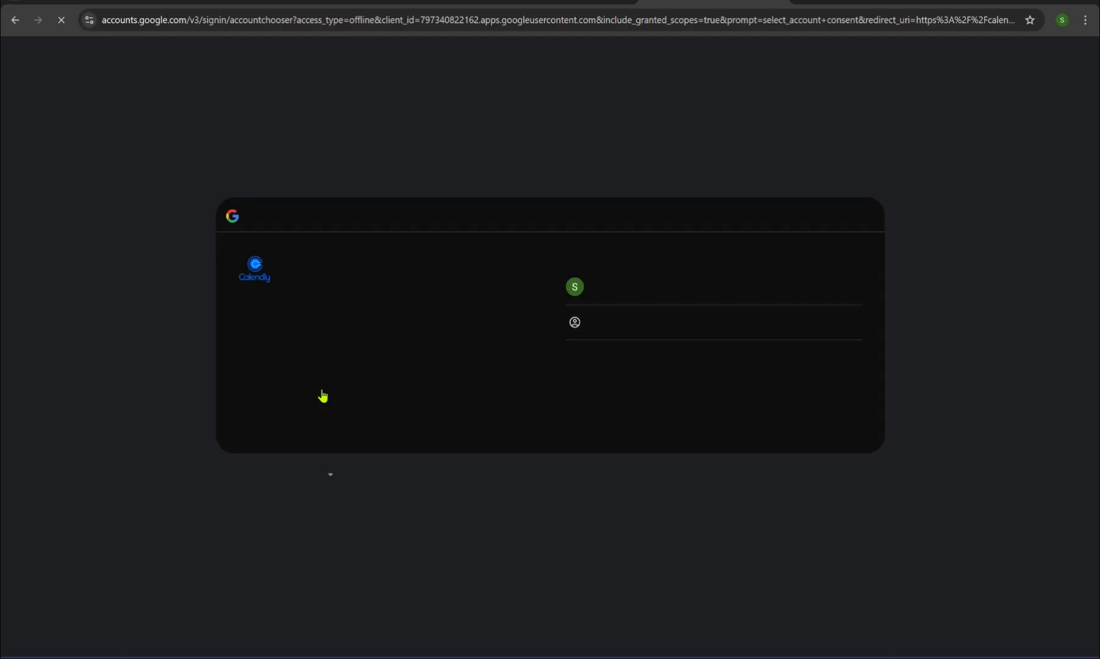
{"action": "left_click", "coordinate": [643, 289]}
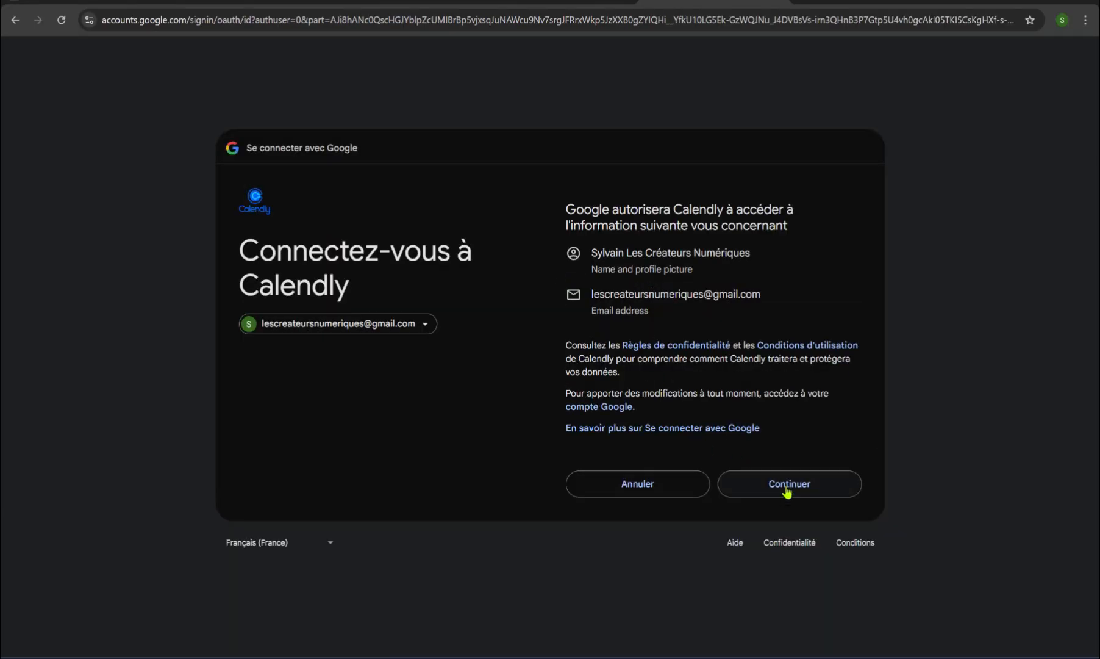
{"action": "left_click", "coordinate": [786, 488]}
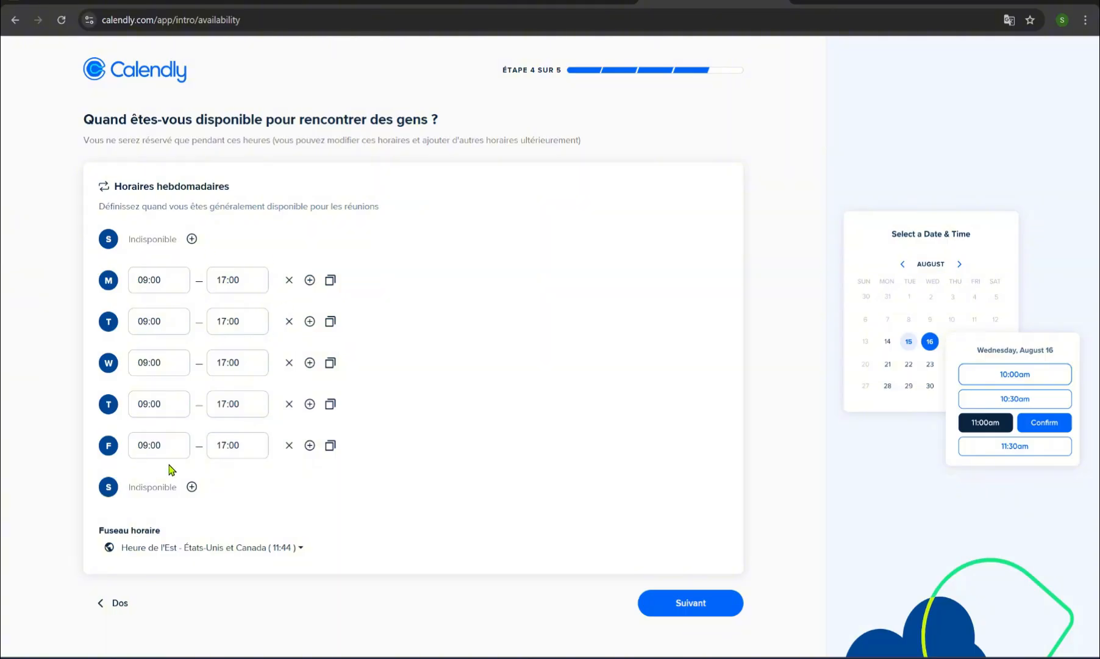
Step: End Wednesday's and Friday's availability at 12h00 and continue to the location step
{"action": "left_click", "coordinate": [242, 365]}
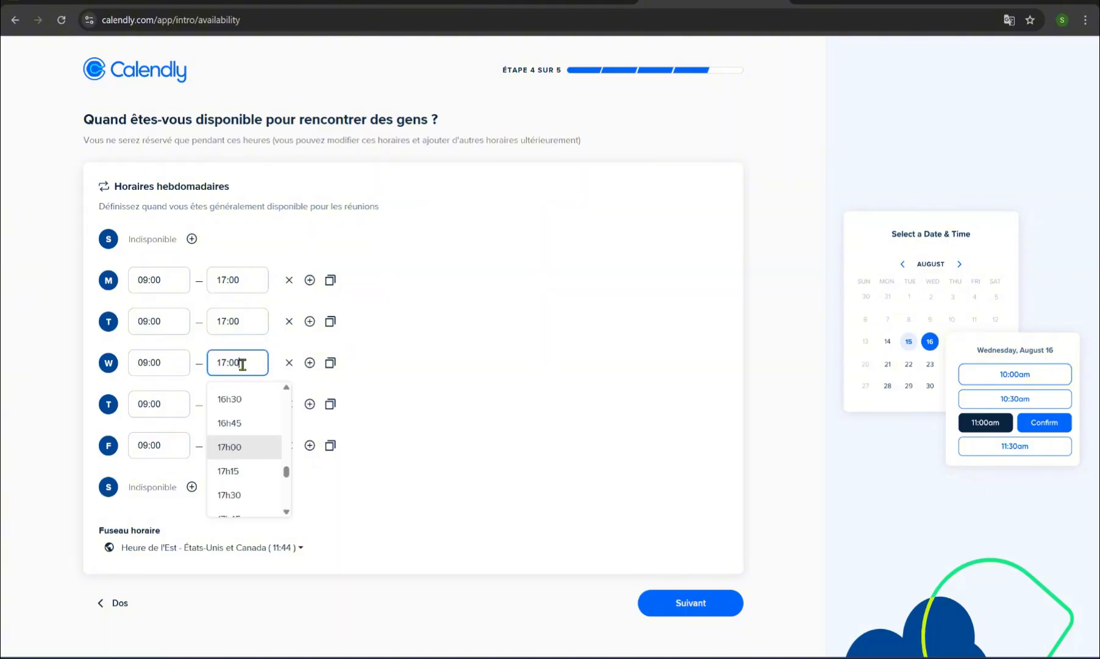
{"action": "scroll", "coordinate": [252, 443], "scroll_direction": "up", "scroll_amount": 8}
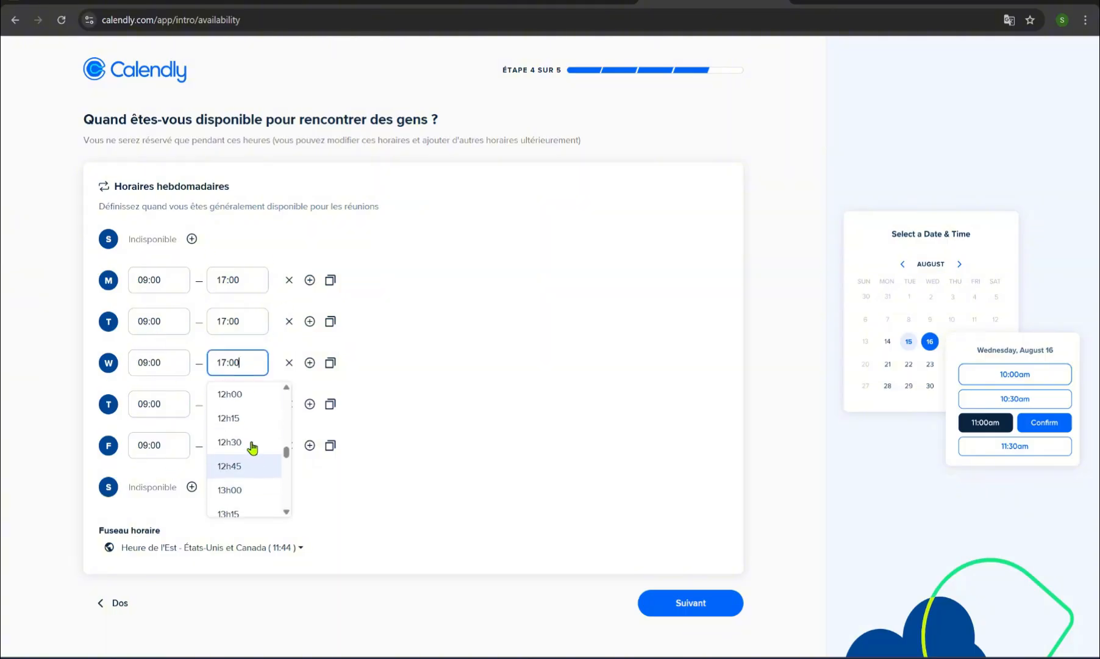
{"action": "left_click", "coordinate": [256, 447]}
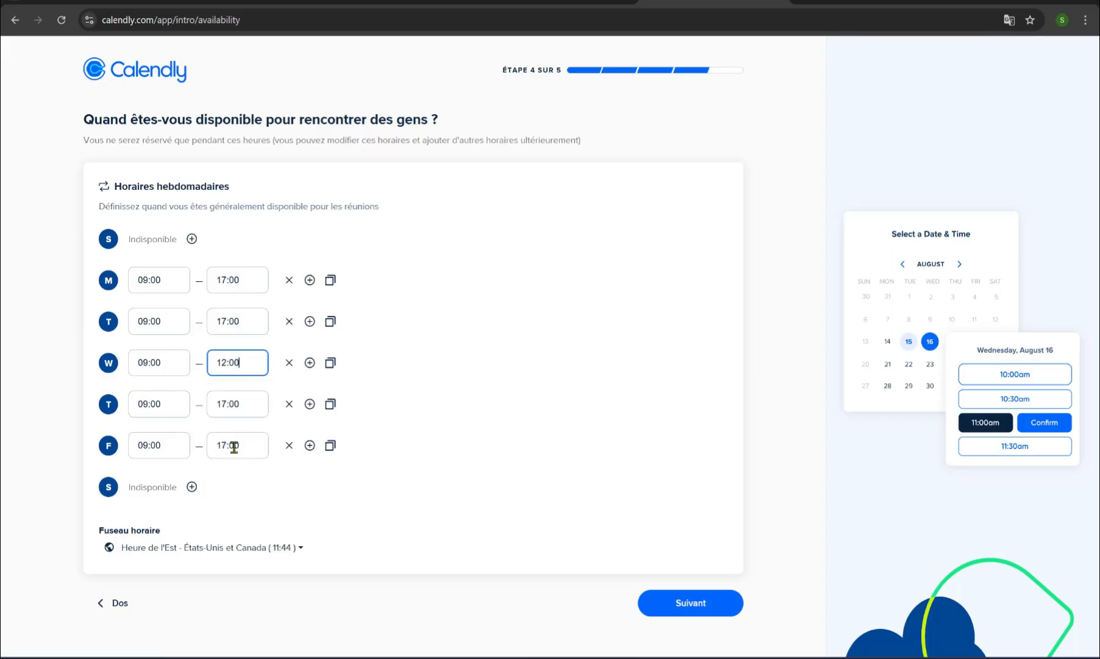
{"action": "left_click", "coordinate": [235, 447]}
{"action": "scroll", "coordinate": [242, 540], "scroll_direction": "up", "scroll_amount": 5}
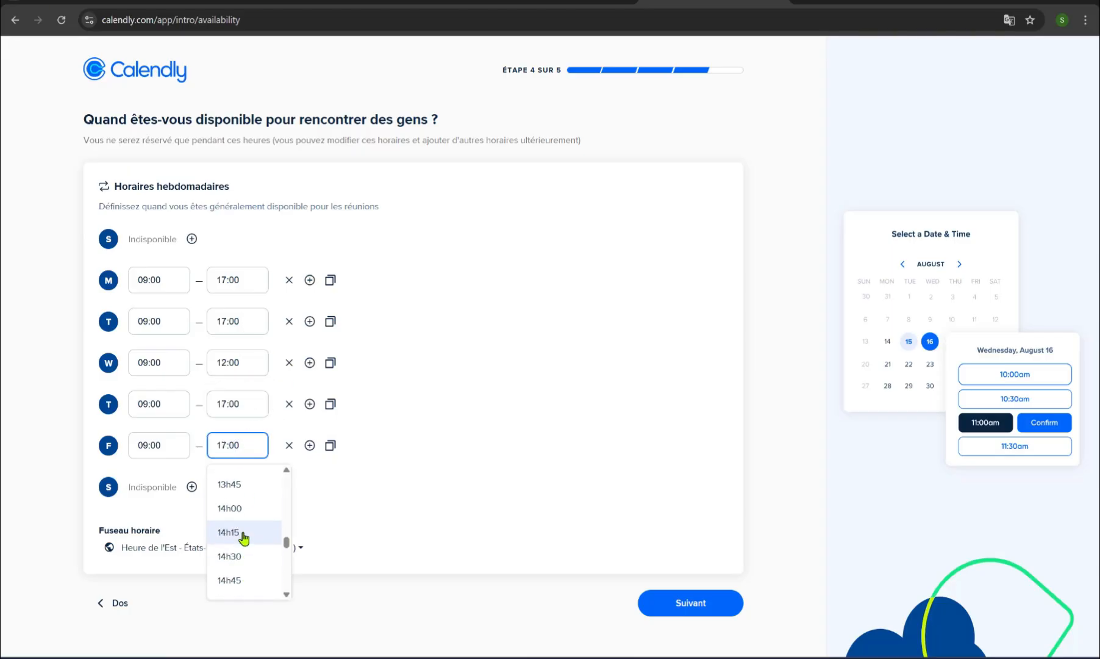
{"action": "scroll", "coordinate": [244, 537], "scroll_direction": "up", "scroll_amount": 3}
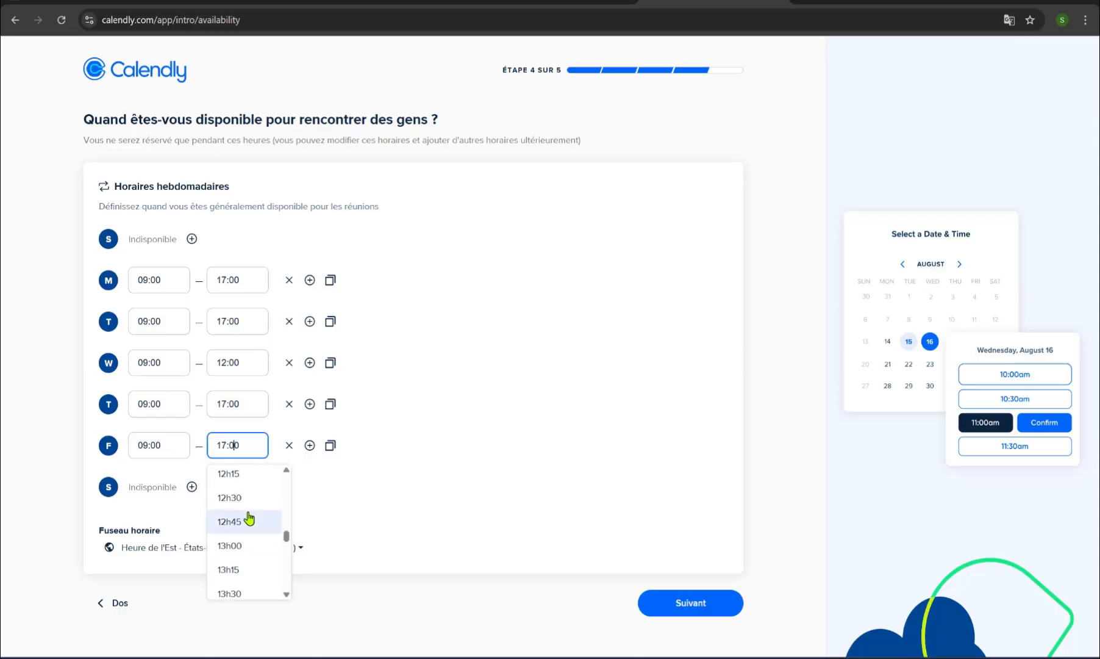
{"action": "scroll", "coordinate": [250, 519], "scroll_direction": "up", "scroll_amount": 1}
{"action": "left_click", "coordinate": [254, 518]}
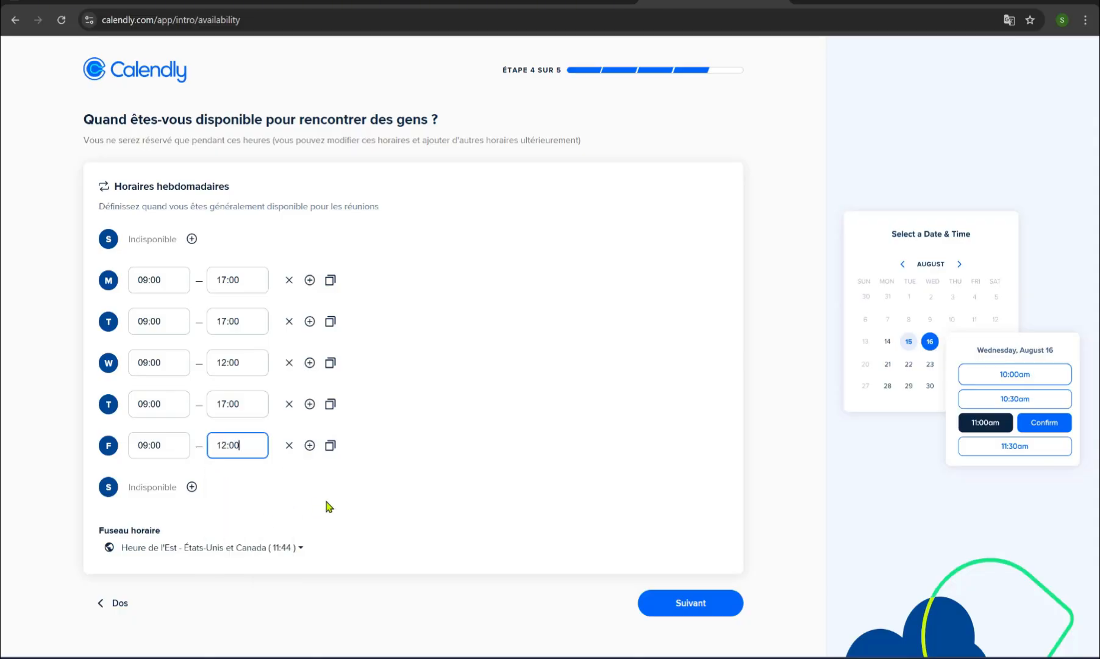
{"action": "left_click", "coordinate": [686, 602]}
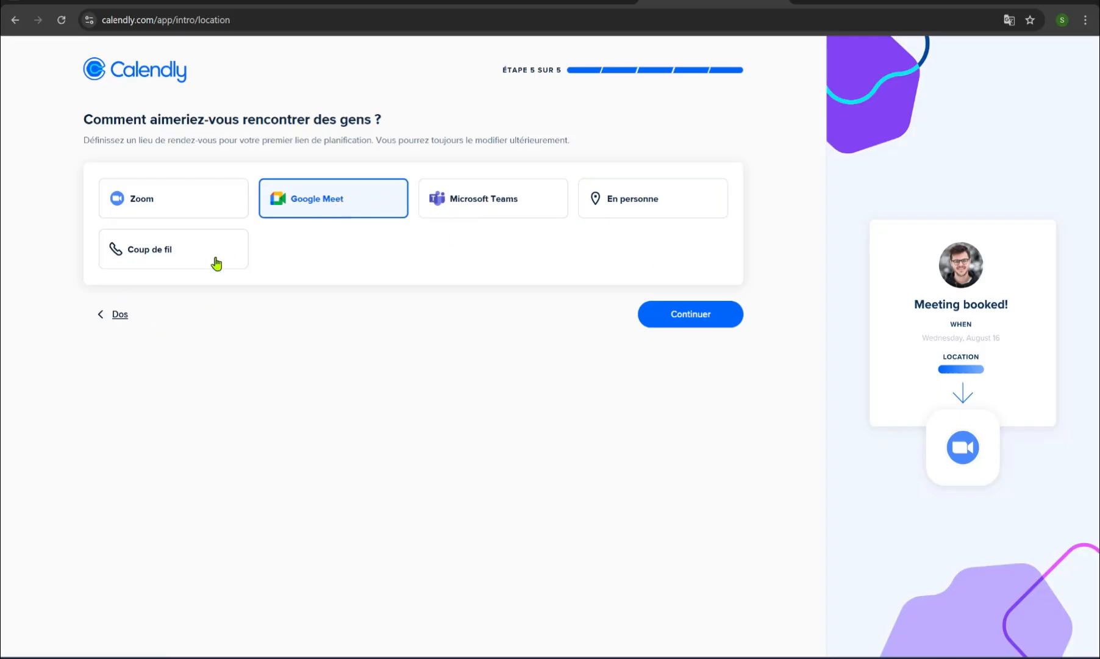
Step: Accept Google Meet as the meeting location and dismiss the welcome popup
{"action": "left_click", "coordinate": [686, 329]}
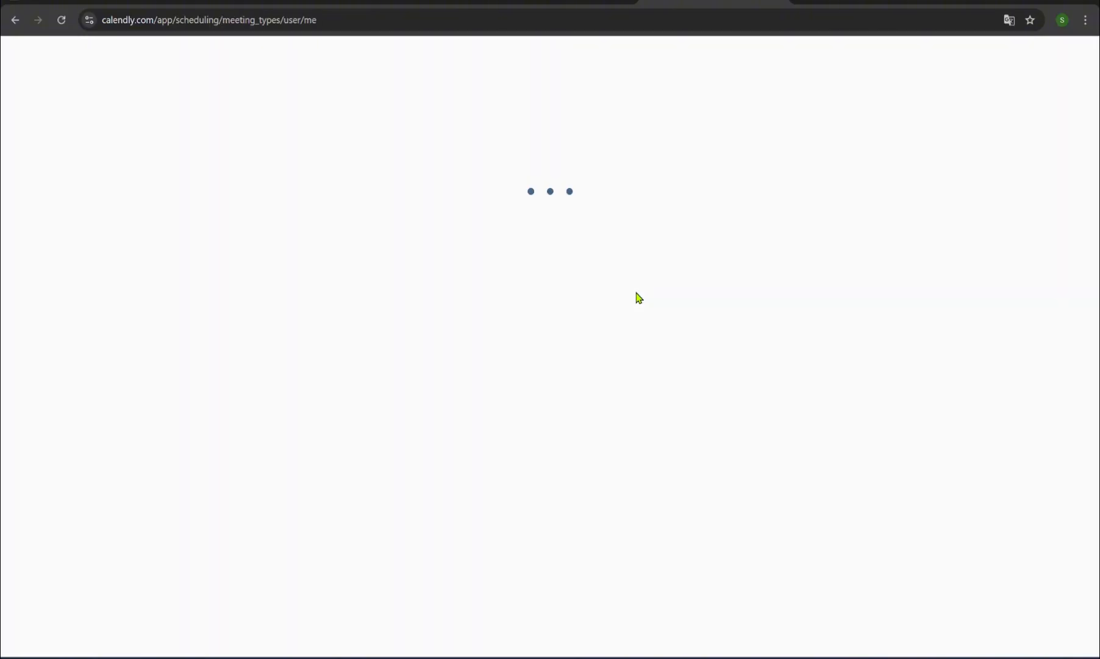
{"action": "left_click", "coordinate": [610, 343]}
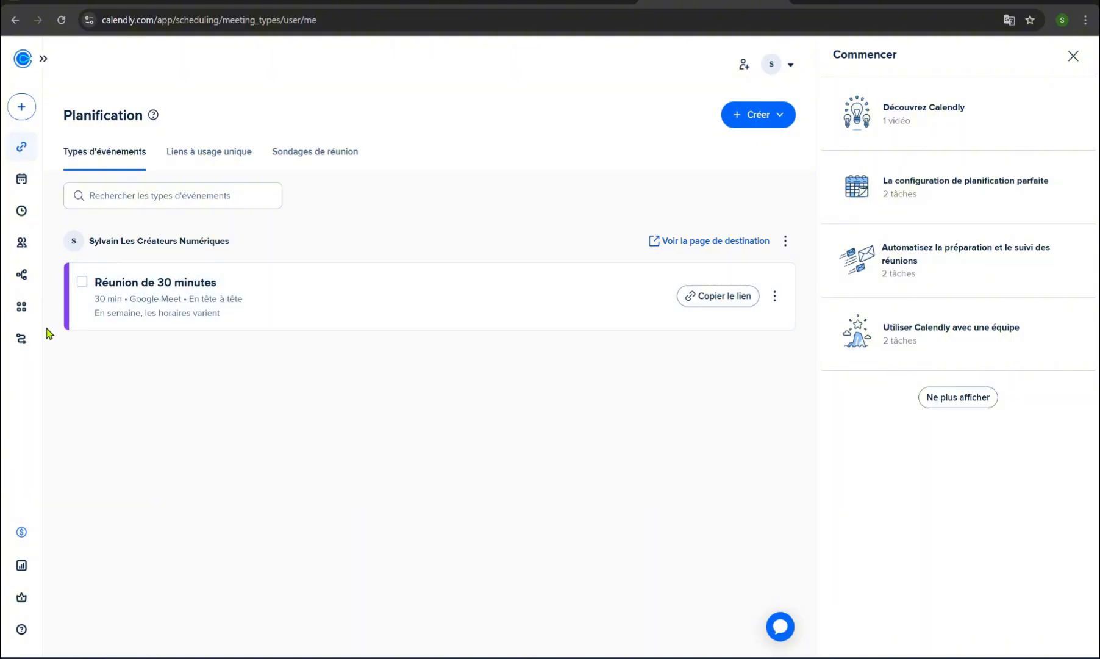
Step: Delete the 'Réunion de 30 minutes' event type and confirm the deletion
{"action": "left_click", "coordinate": [774, 298]}
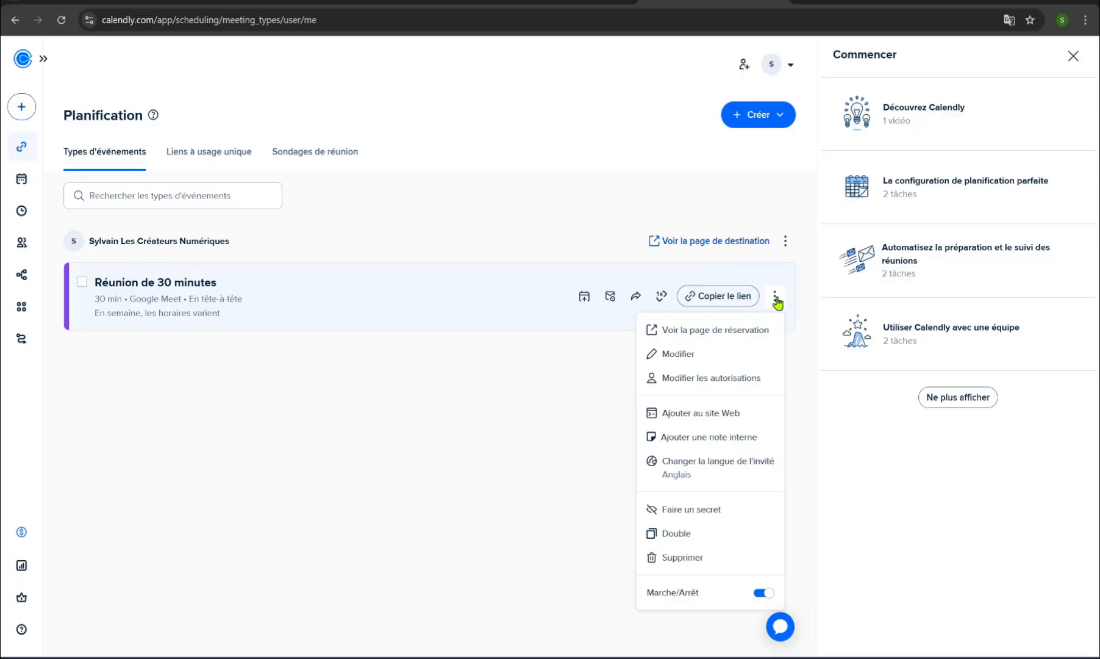
{"action": "left_click", "coordinate": [701, 559]}
{"action": "left_click", "coordinate": [608, 258]}
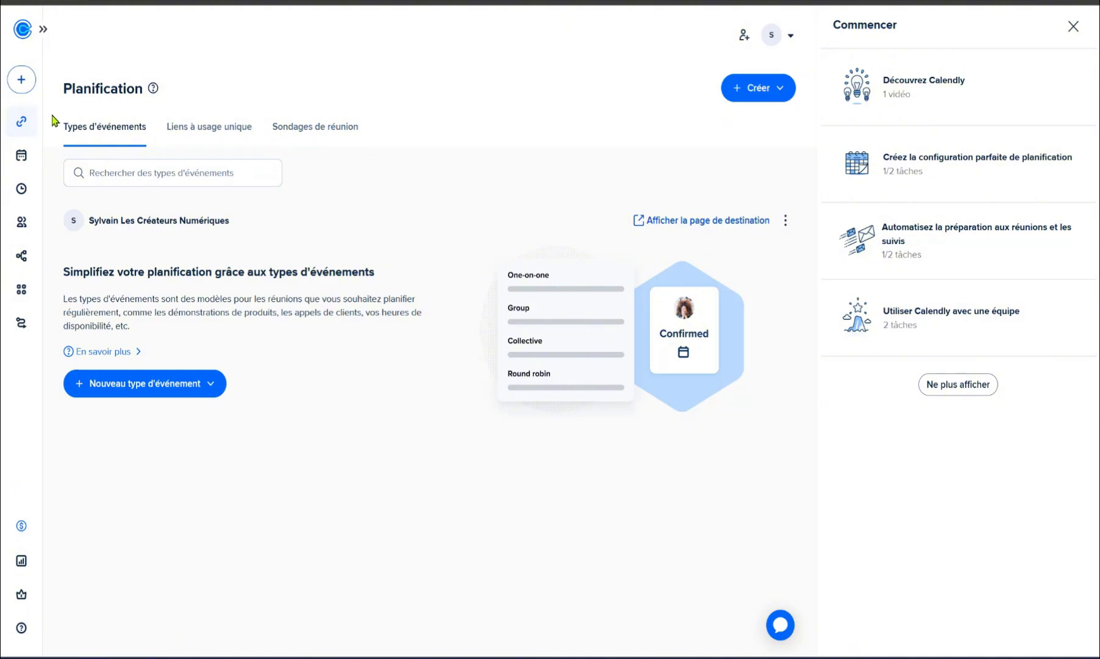
Step: Create a private one-on-one event named 'Appel téléphonique' with a 15 min duration
{"action": "left_click", "coordinate": [23, 82]}
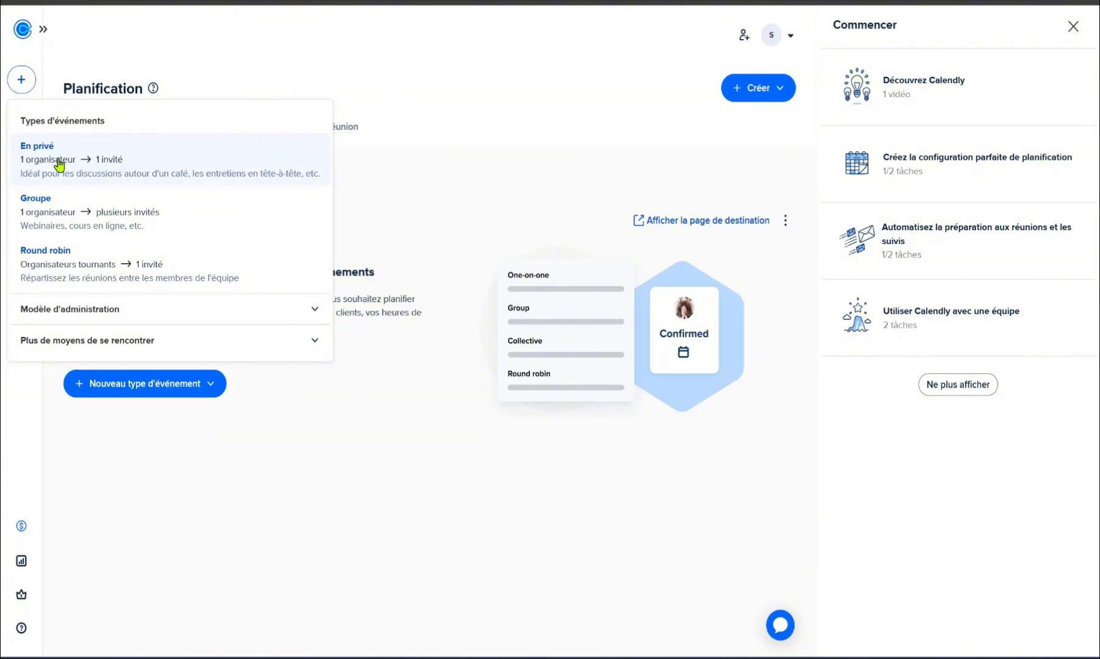
{"action": "left_click", "coordinate": [104, 172]}
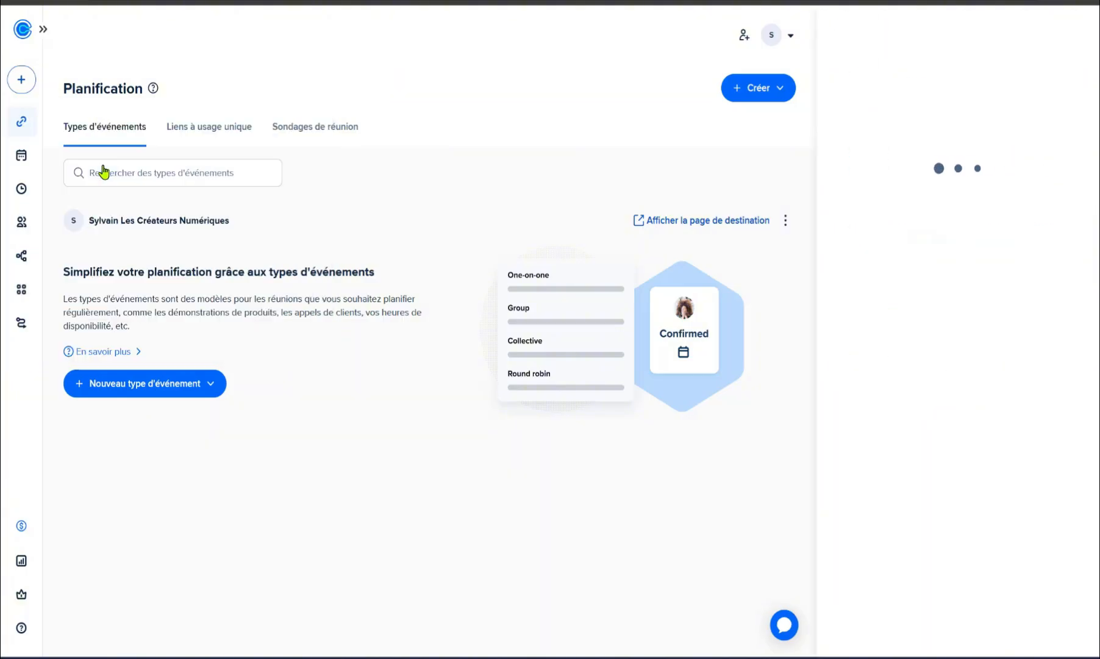
{"action": "triple_click", "coordinate": [979, 73]}
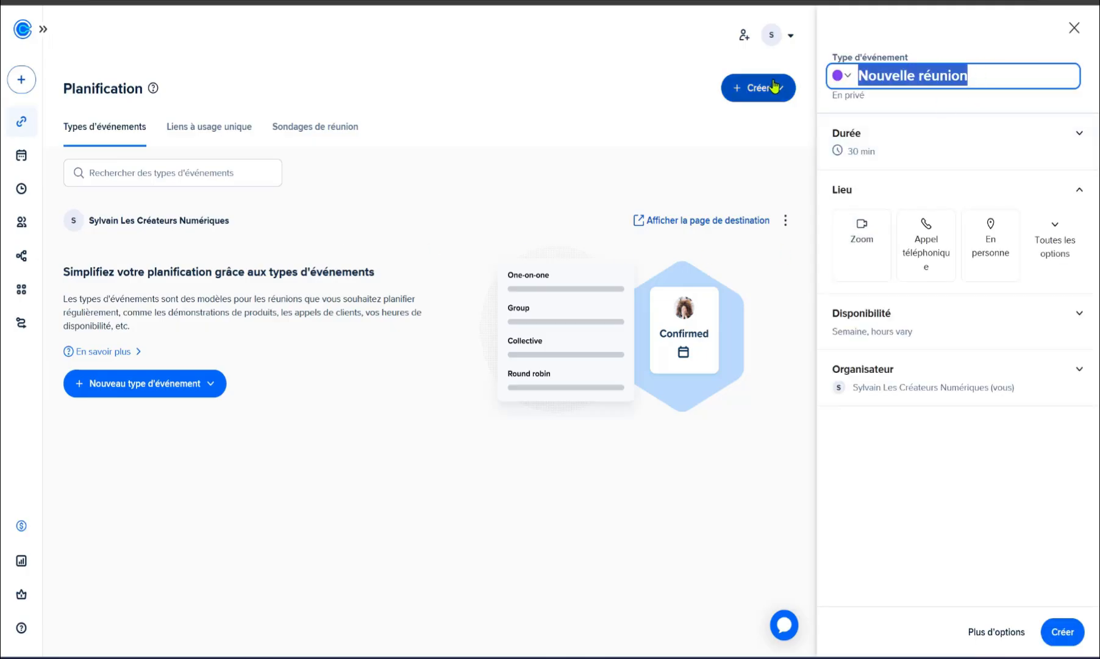
{"action": "type", "text": "Appel tté"}
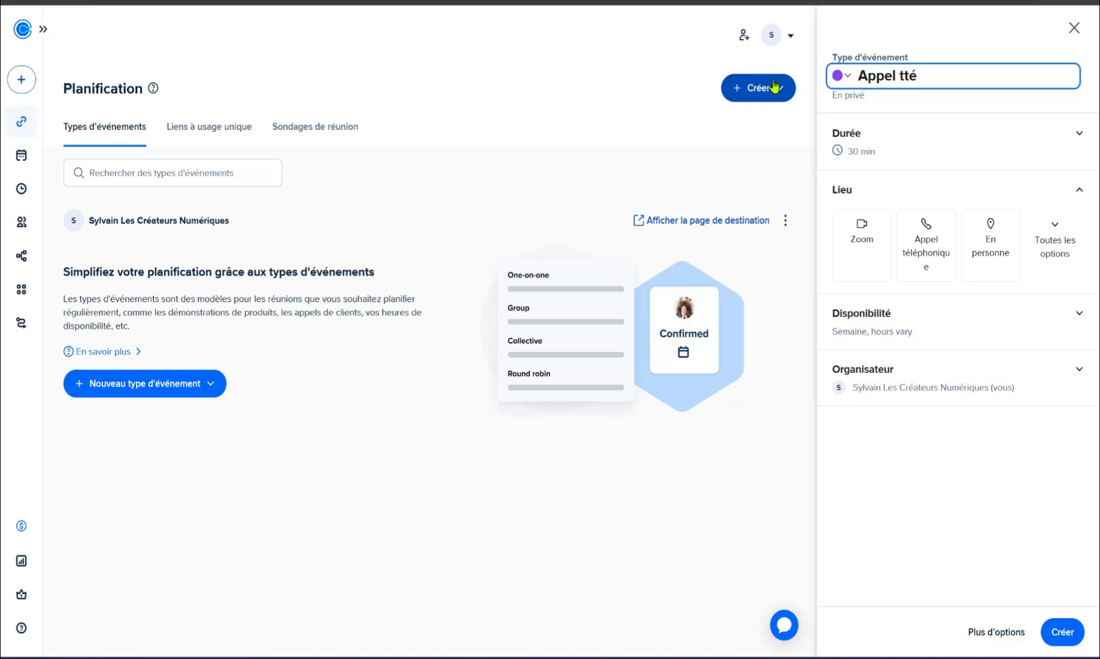
{"action": "key", "text": "BackSpace"}
{"action": "key", "text": "BackSpace"}
{"action": "type", "text": "éléphonique"}
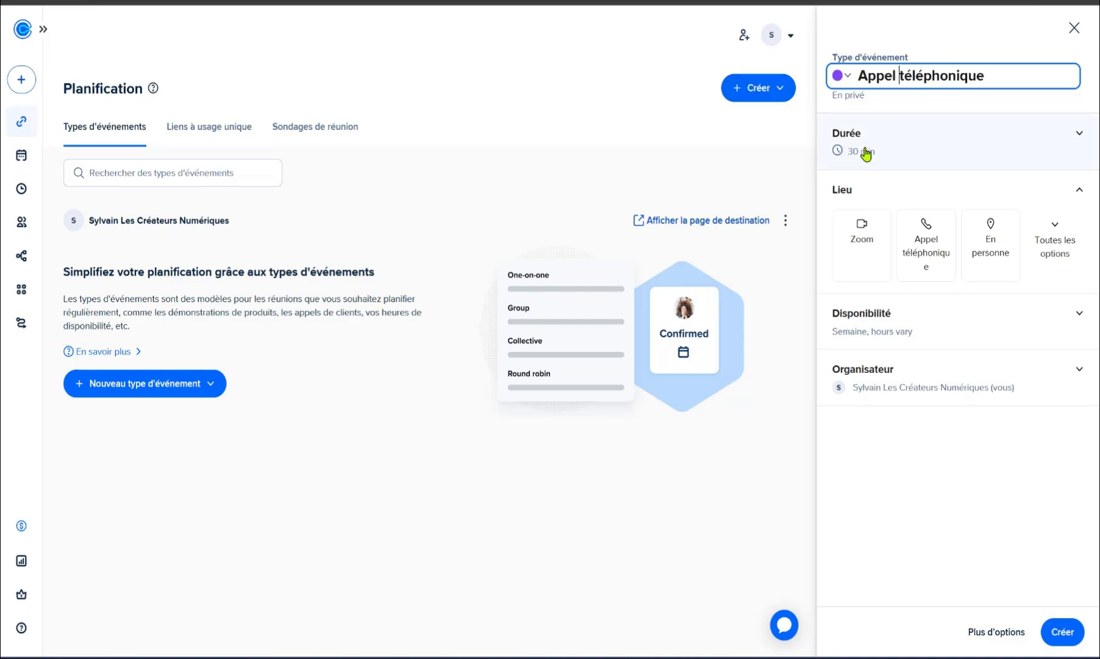
{"action": "left_click", "coordinate": [861, 153]}
{"action": "left_click", "coordinate": [864, 173]}
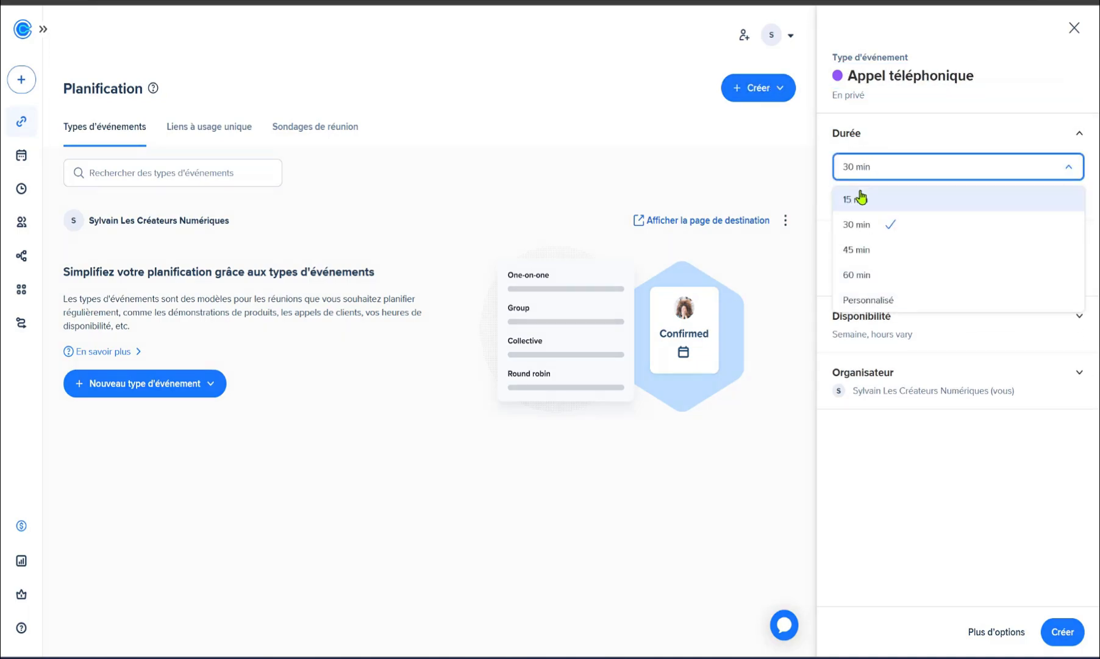
{"action": "left_click", "coordinate": [862, 198]}
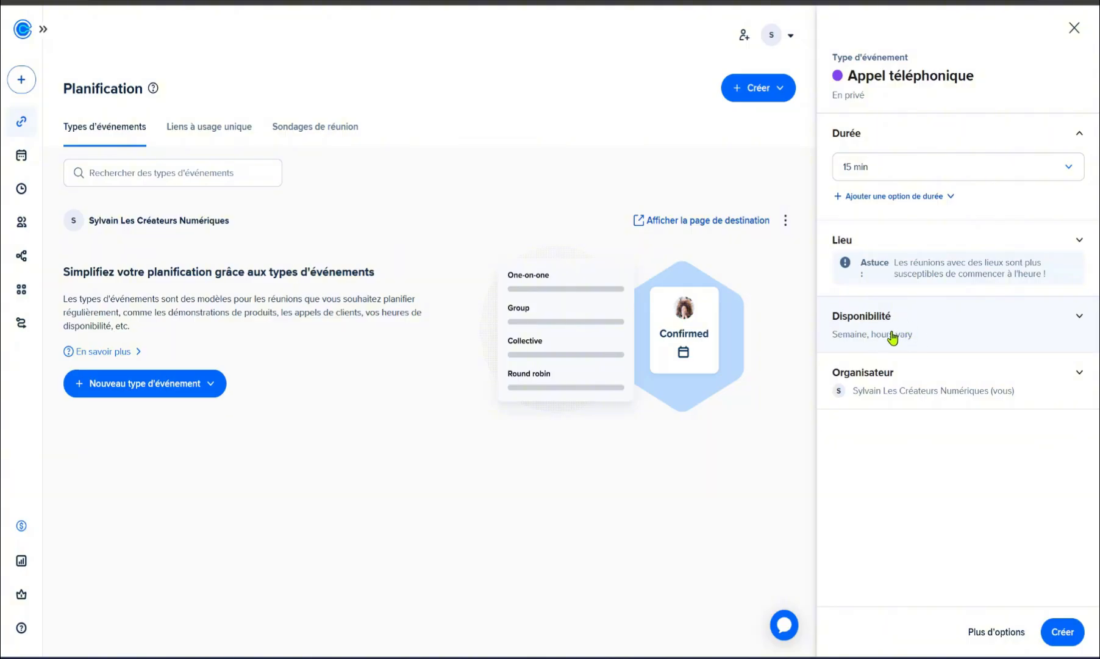
{"action": "left_click", "coordinate": [1057, 634]}
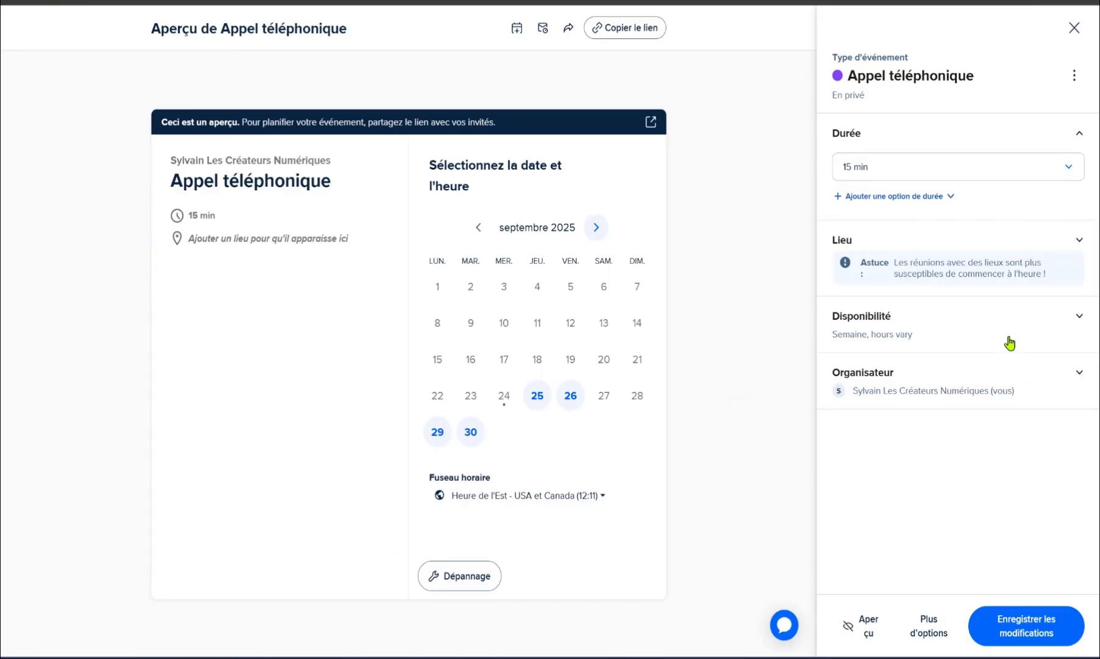
Step: Give the Appel téléphonique event the description 'Parlons de vos projets !'
{"action": "left_click", "coordinate": [922, 625]}
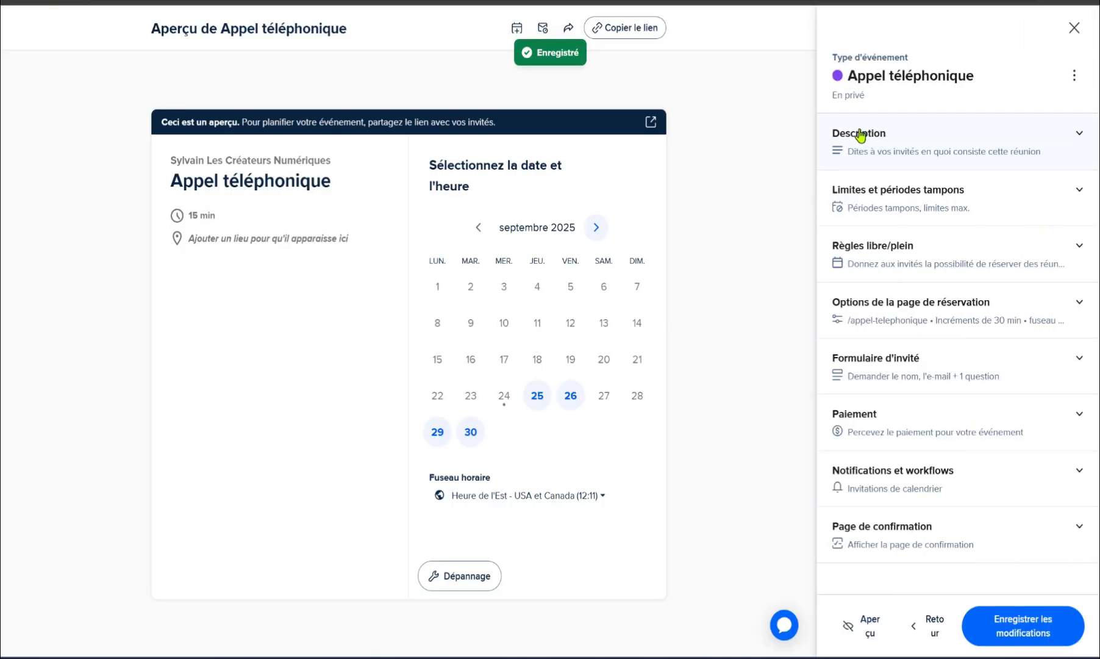
{"action": "left_click", "coordinate": [899, 149]}
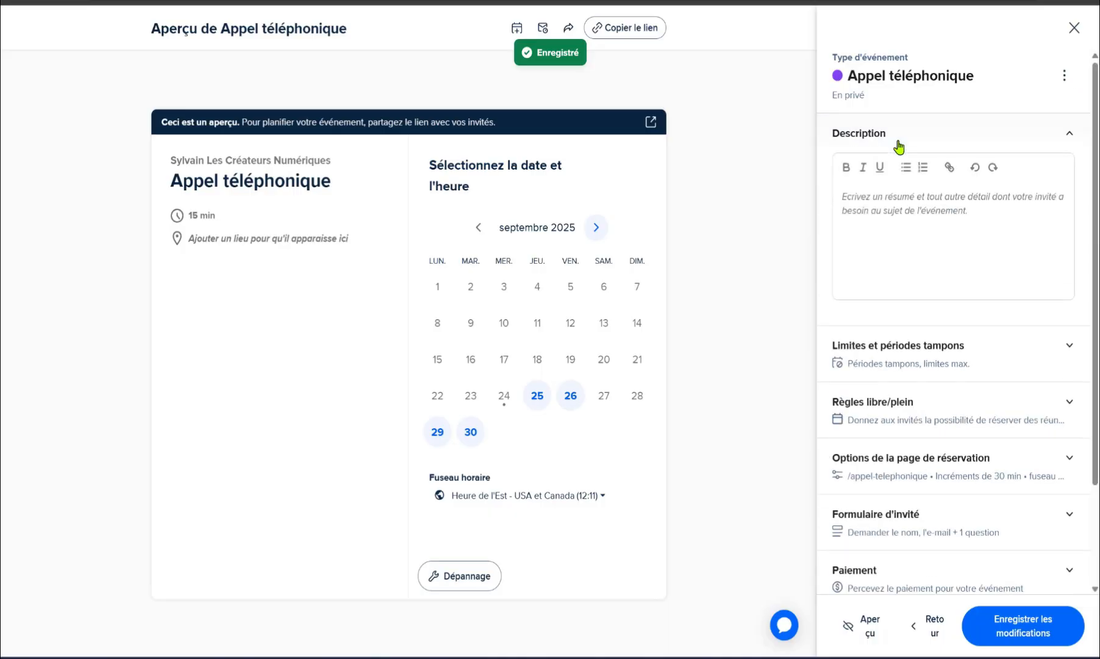
{"action": "left_click", "coordinate": [845, 195]}
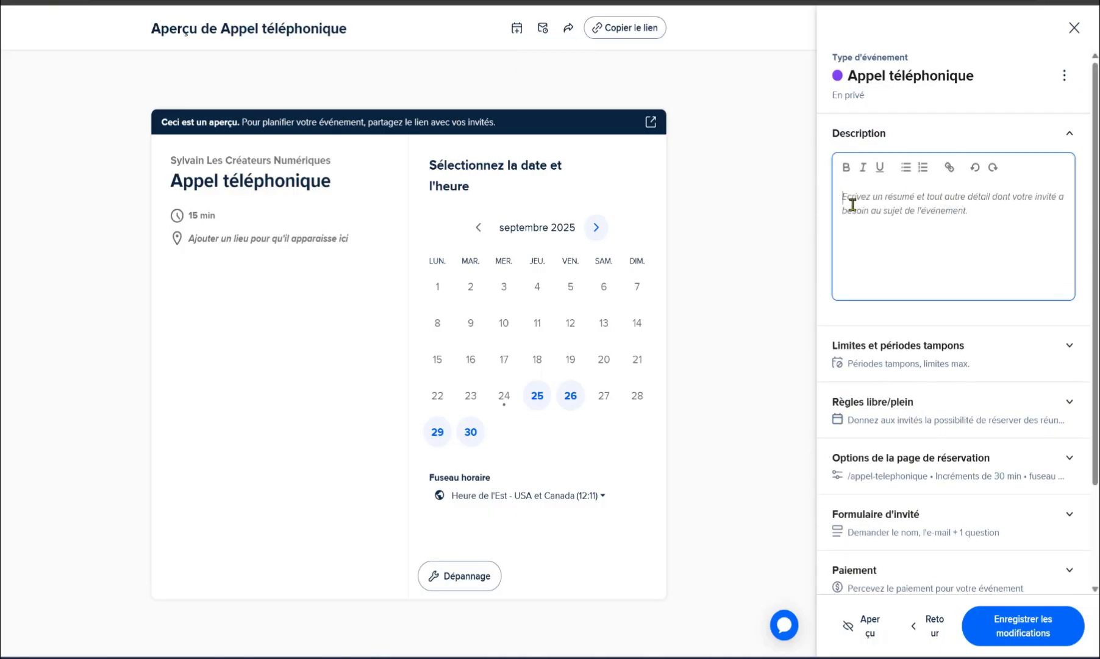
{"action": "type", "text": "Parlons "}
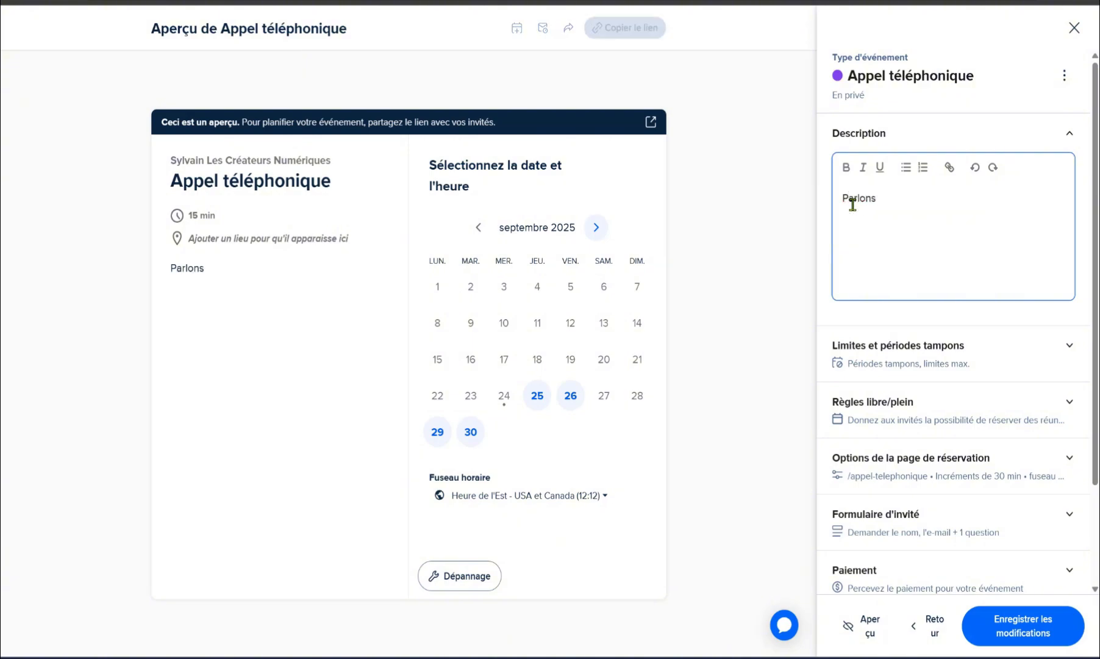
{"action": "type", "text": "de vos projets !"}
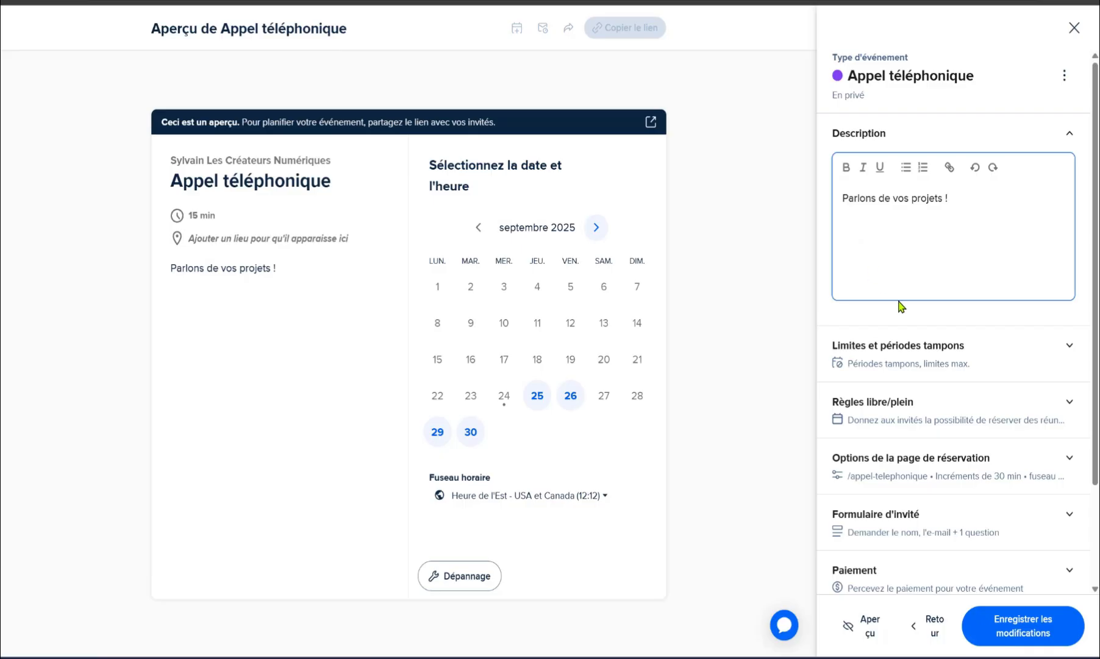
{"action": "scroll", "coordinate": [987, 255], "scroll_direction": "down", "scroll_amount": 2}
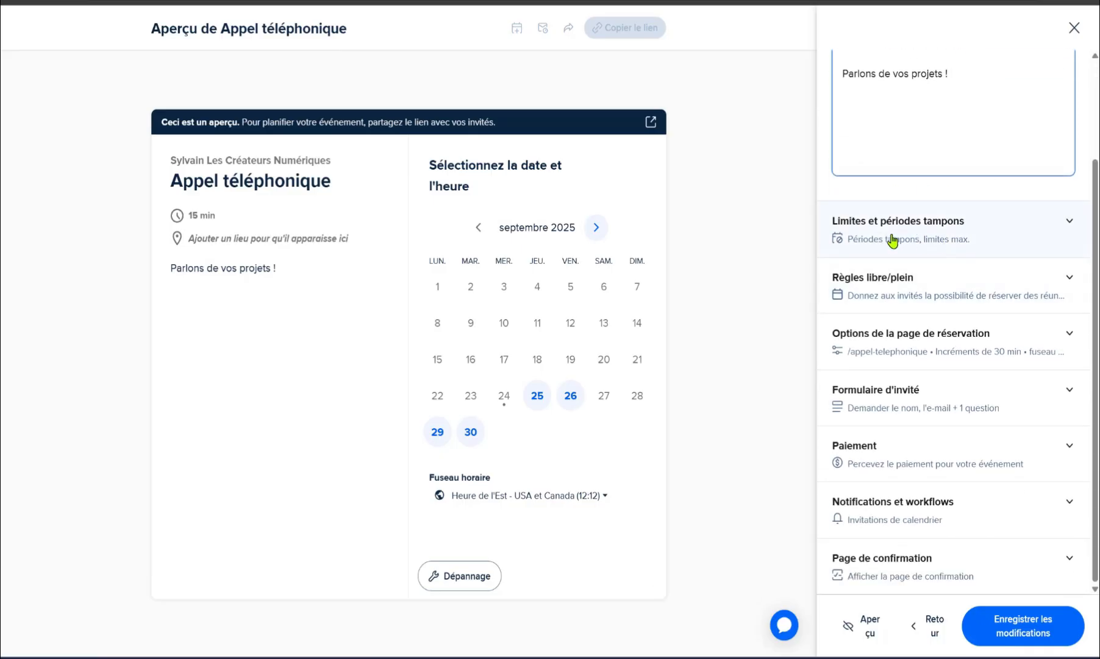
Step: Save the new description and expand the free/busy rules (Règles libre/plein) section
{"action": "left_click", "coordinate": [937, 226]}
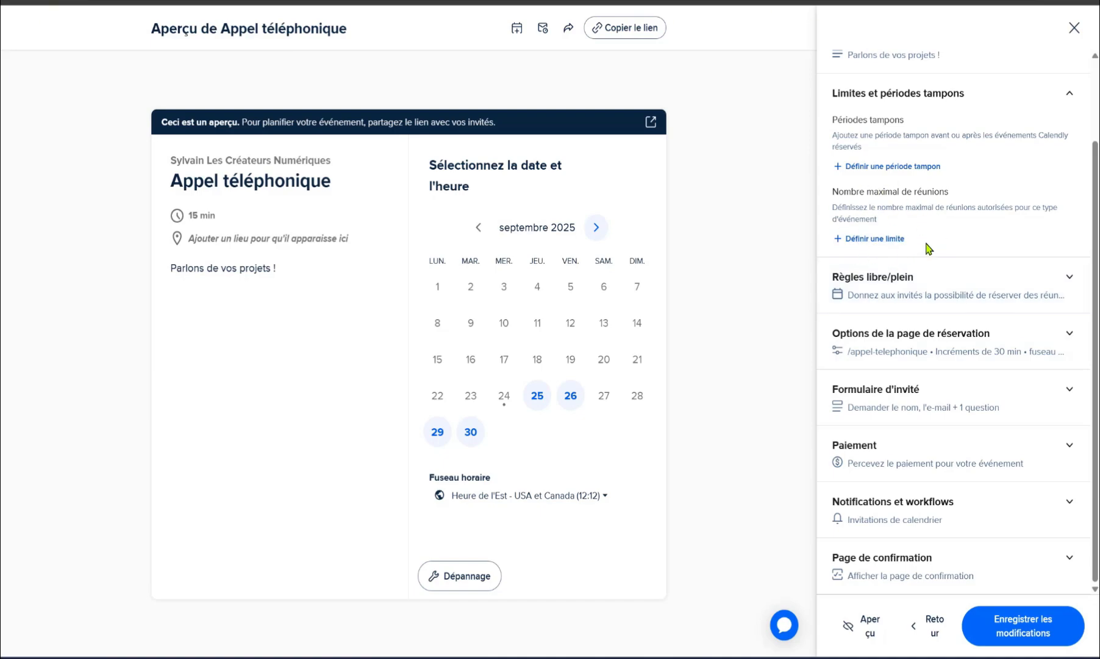
{"action": "left_click", "coordinate": [901, 281]}
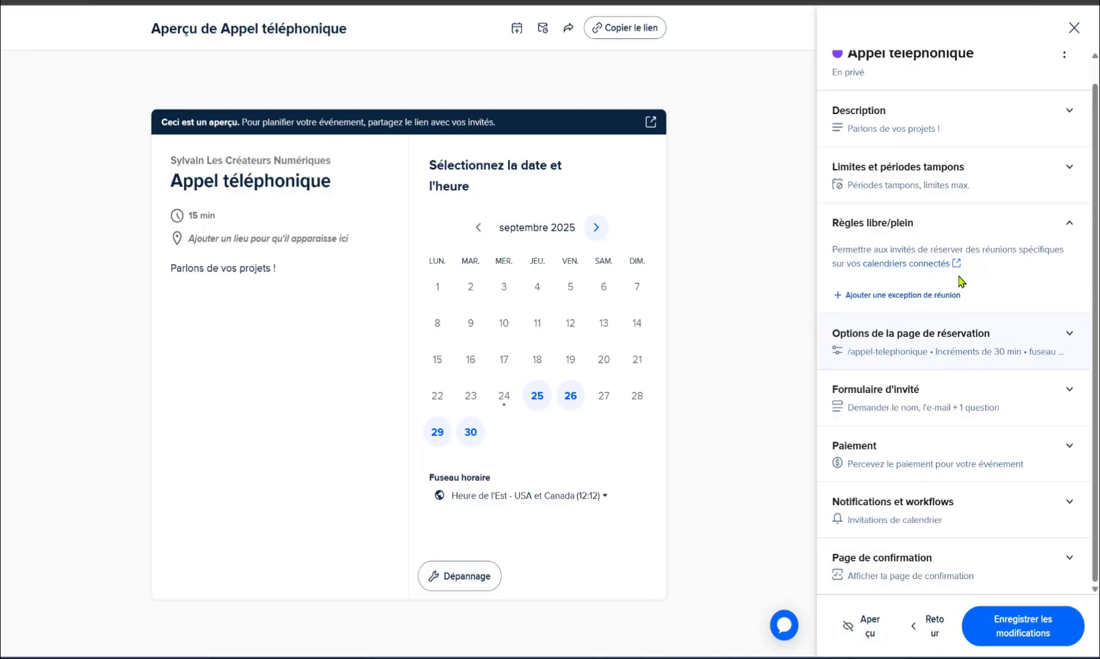
Step: Append the host's first name to the booking page slug
{"action": "left_click", "coordinate": [958, 335]}
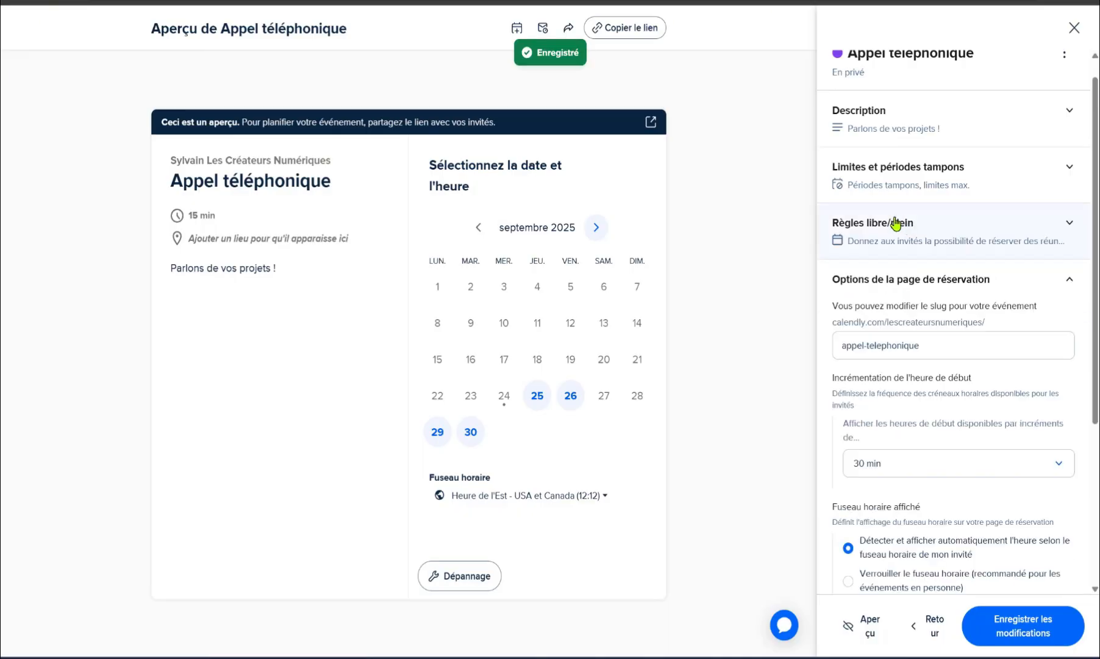
{"action": "left_click_drag", "start_coordinate": [943, 342], "coordinate": [813, 360]}
{"action": "left_click", "coordinate": [951, 345]}
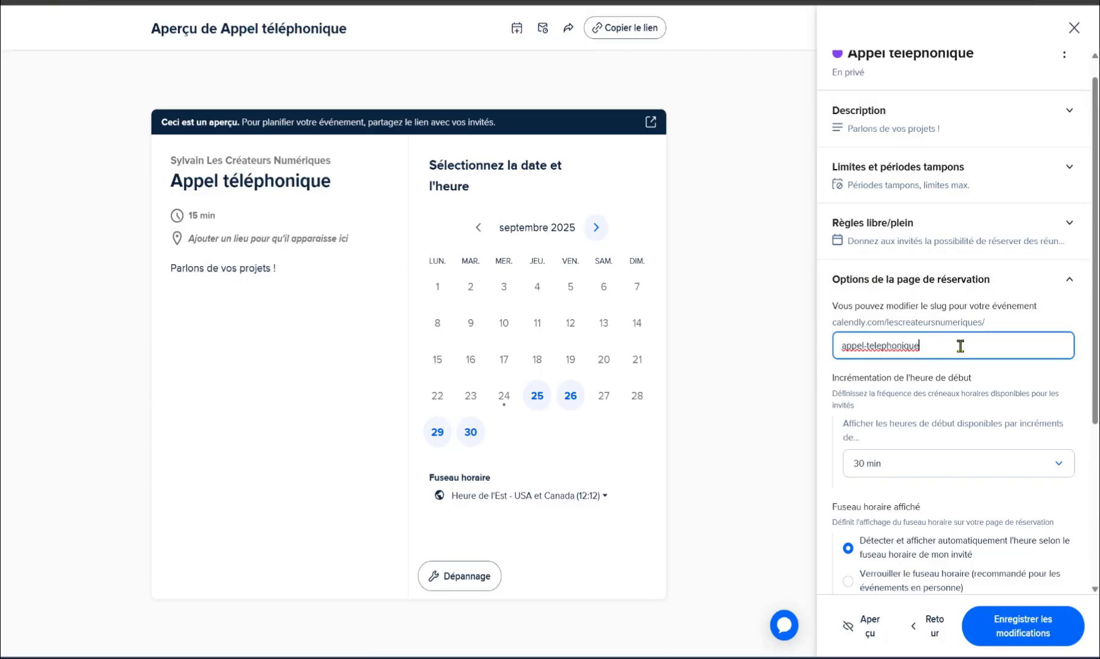
{"action": "scroll", "coordinate": [926, 157], "scroll_direction": "up", "scroll_amount": 2}
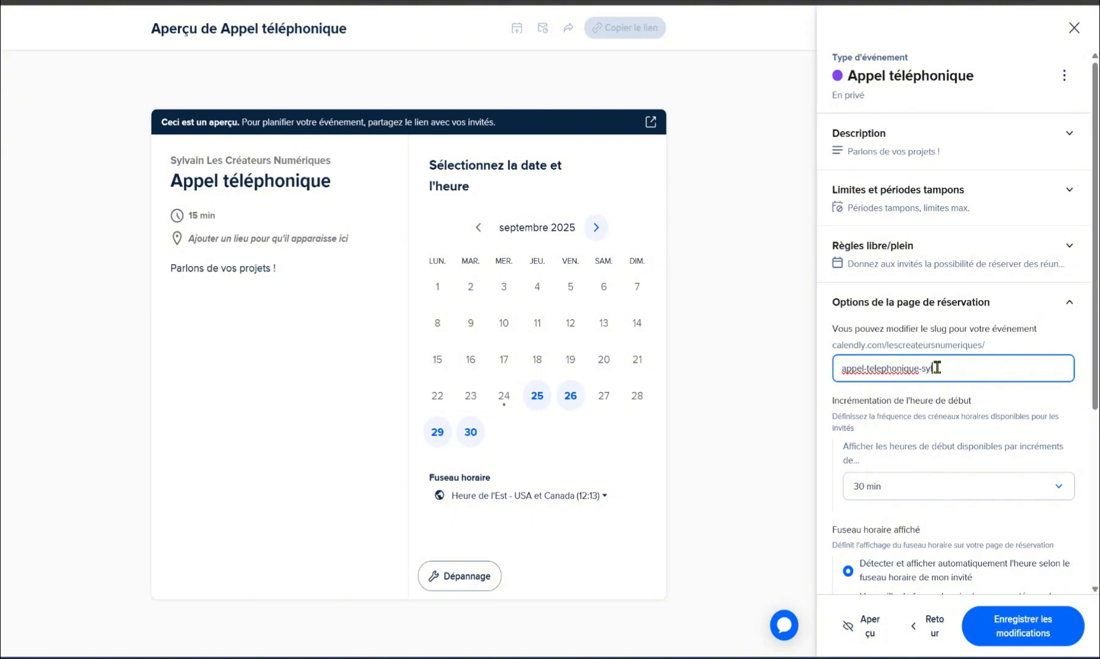
{"action": "type", "text": "ain"}
Step: Offer start times every 15 minutes, then bring up the invitee form settings
{"action": "left_click", "coordinate": [537, 395]}
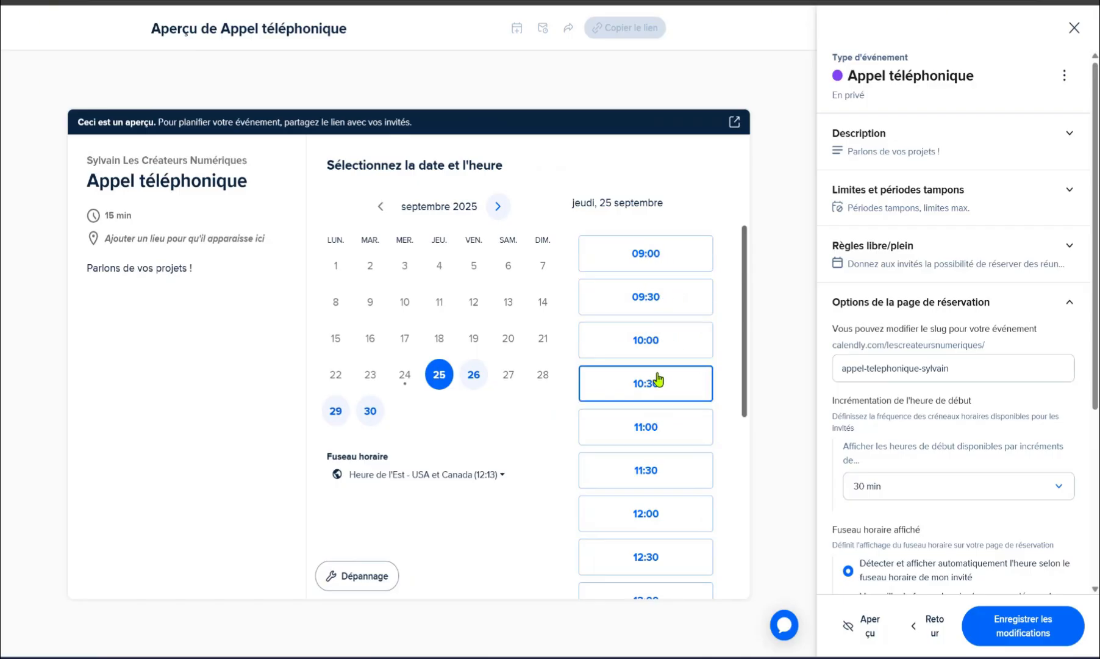
{"action": "left_click", "coordinate": [900, 486]}
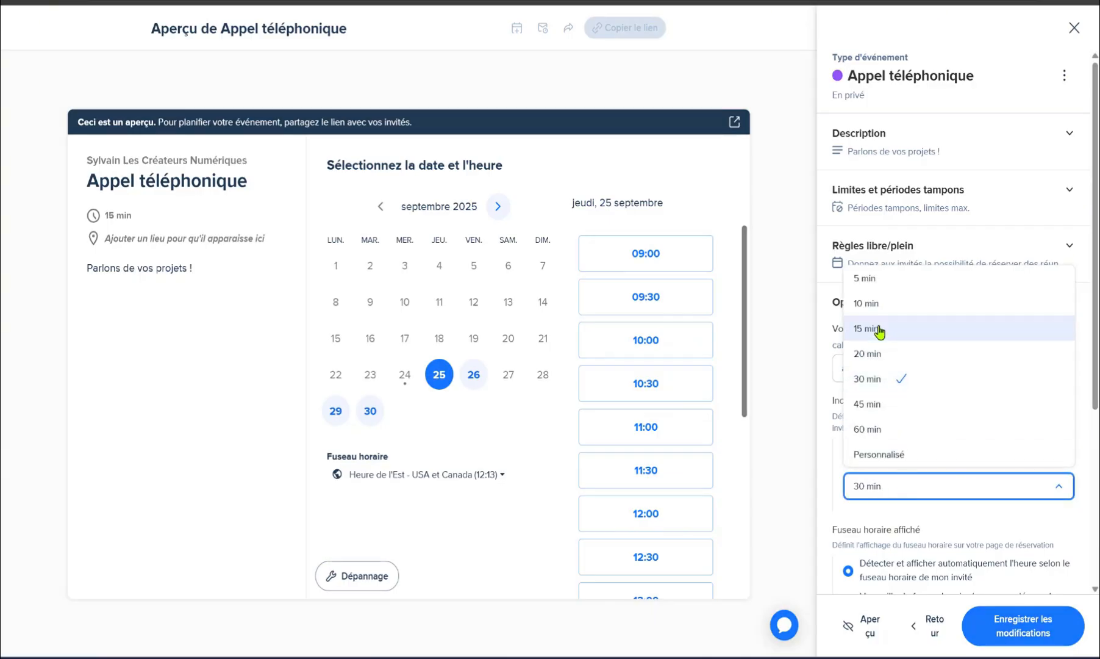
{"action": "left_click", "coordinate": [878, 328]}
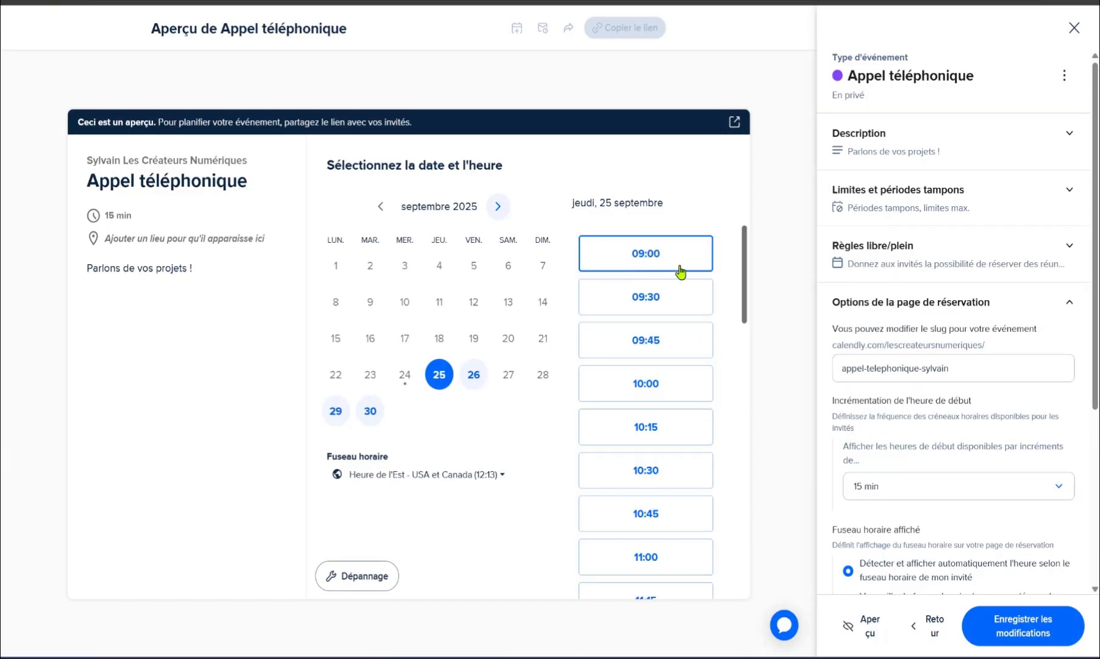
{"action": "left_click", "coordinate": [474, 377]}
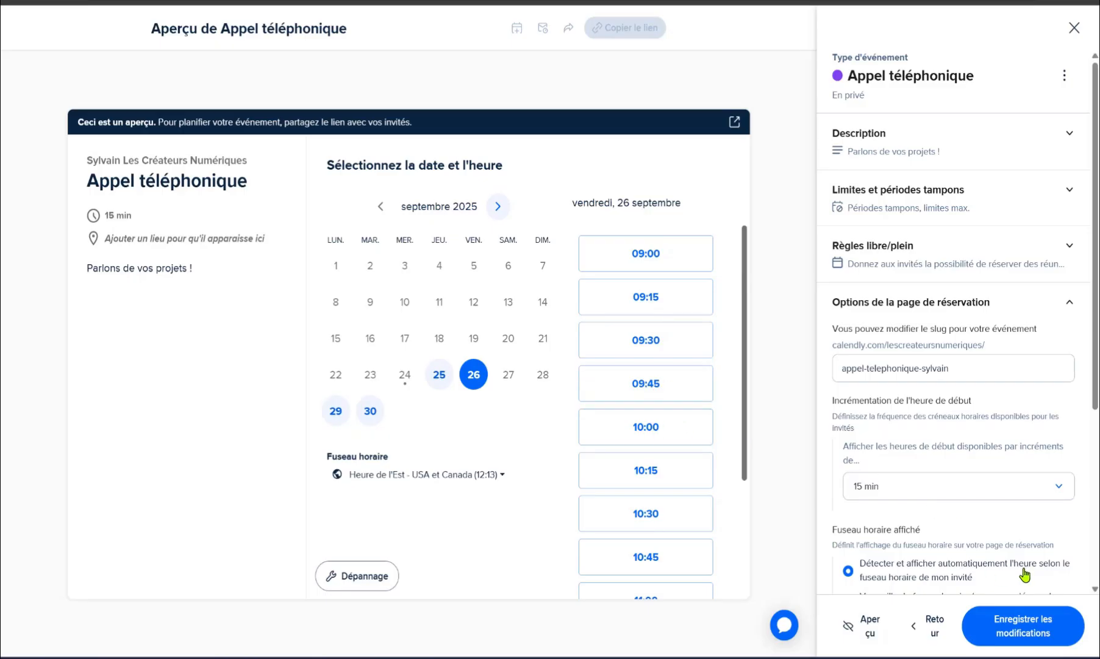
{"action": "scroll", "coordinate": [914, 495], "scroll_direction": "down", "scroll_amount": 4}
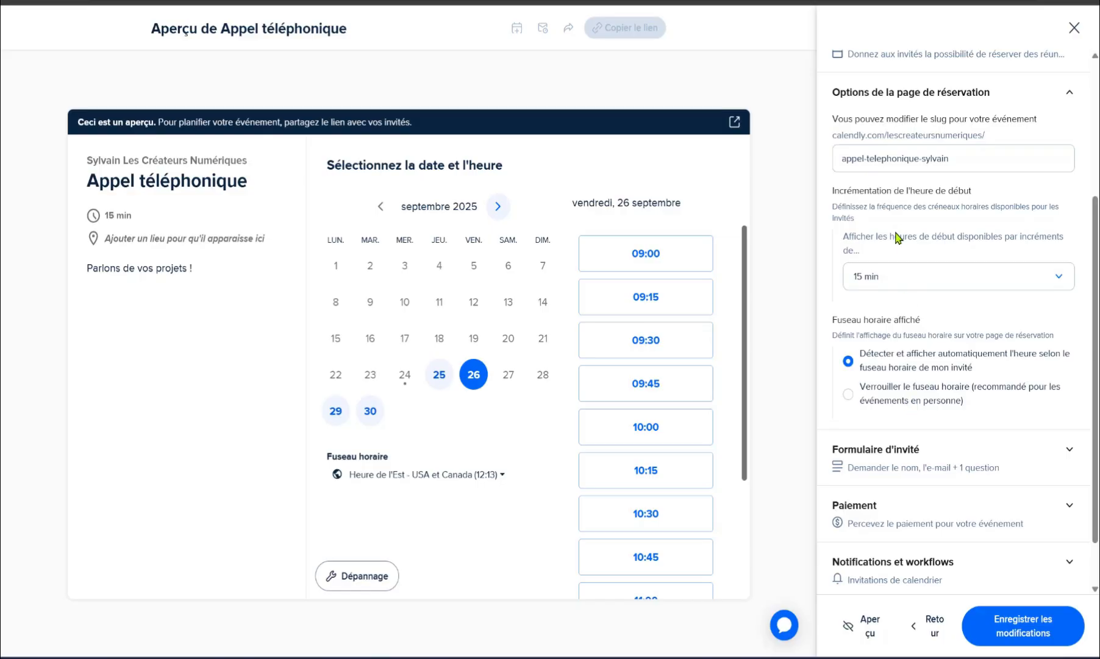
{"action": "left_click", "coordinate": [871, 448]}
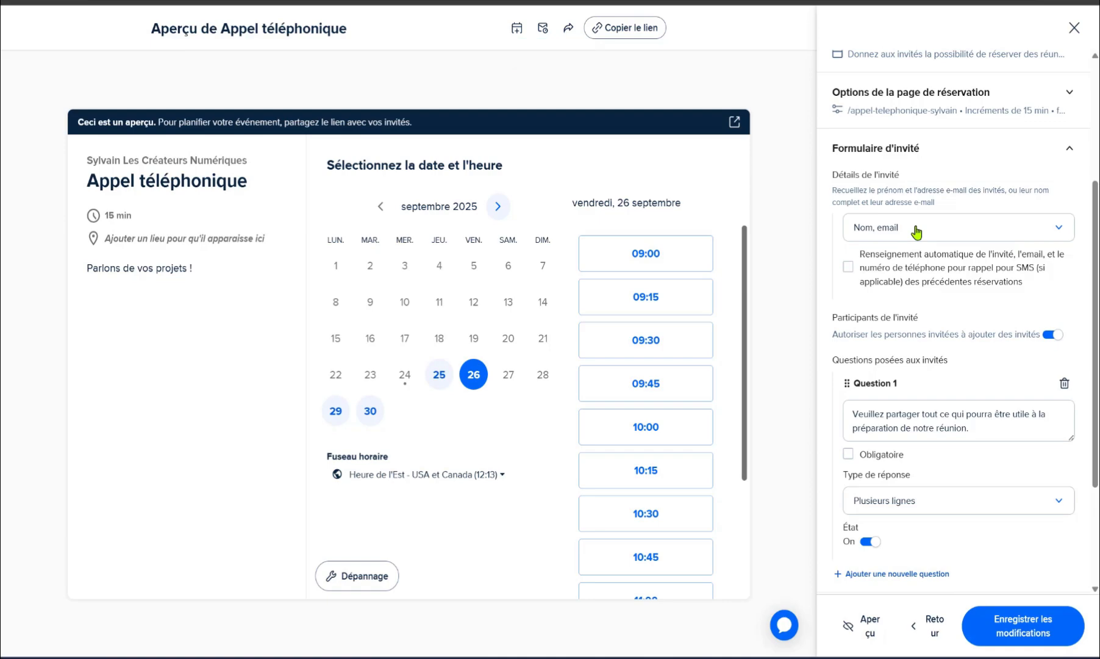
Step: Keep name and e-mail as invitee details and reword Question 1 to 'Votre numero de telephone'
{"action": "left_click", "coordinate": [916, 232]}
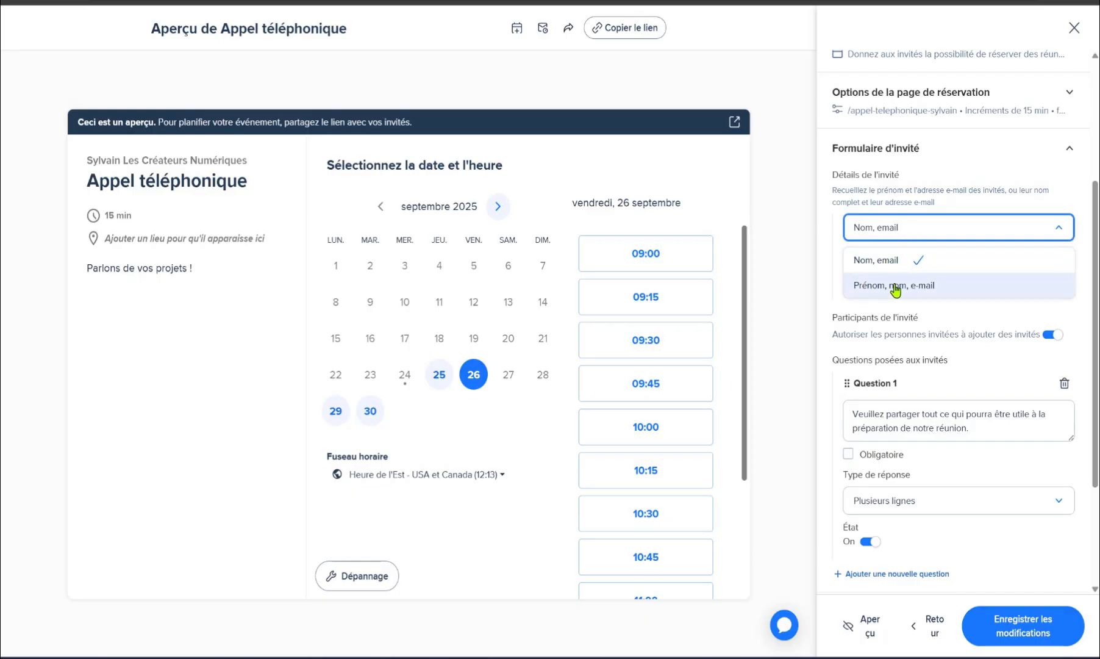
{"action": "left_click", "coordinate": [921, 227]}
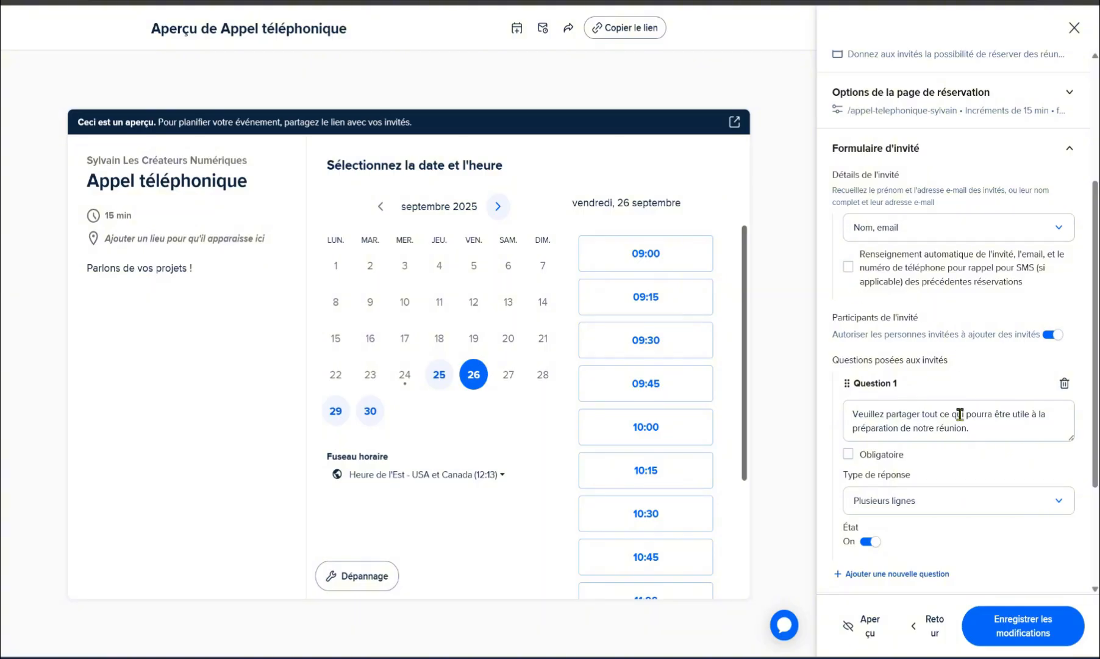
{"action": "left_click_drag", "start_coordinate": [970, 429], "coordinate": [844, 417]}
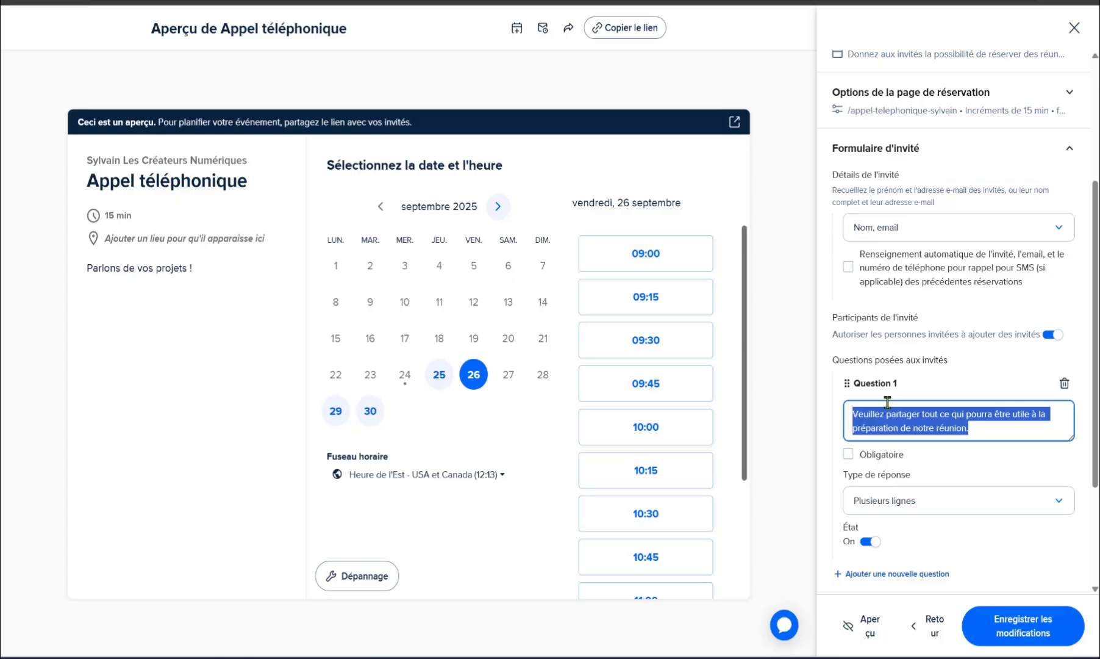
{"action": "type", "text": "Votre nulmero de"}
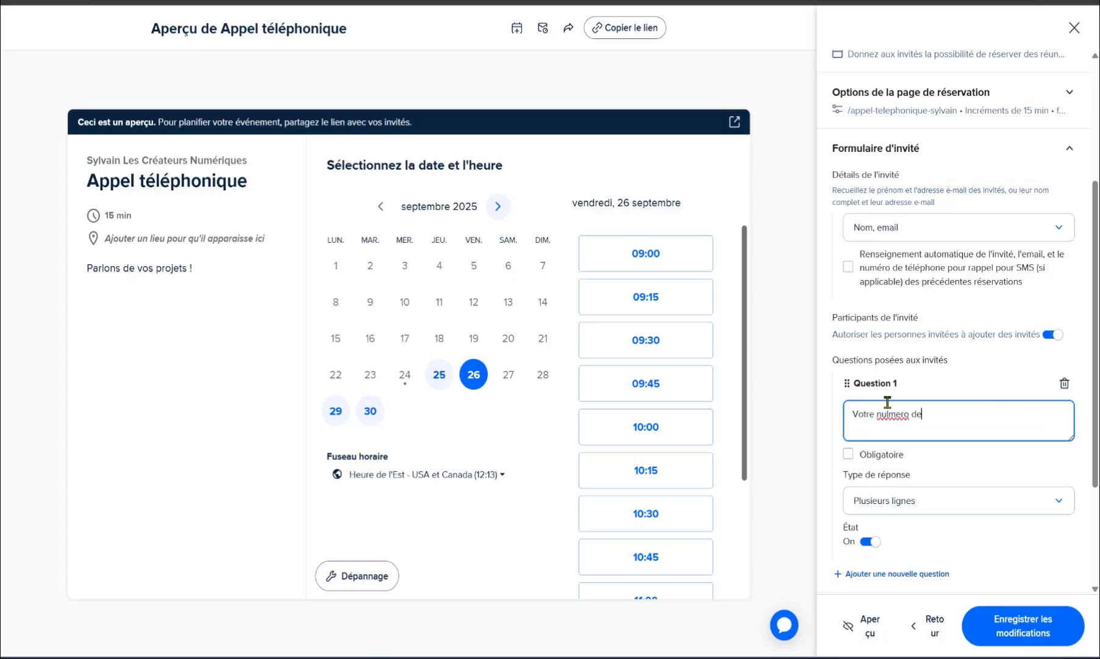
{"action": "type", "text": " telephone"}
{"action": "left_click", "coordinate": [887, 404]}
{"action": "key", "text": "BackSpace"}
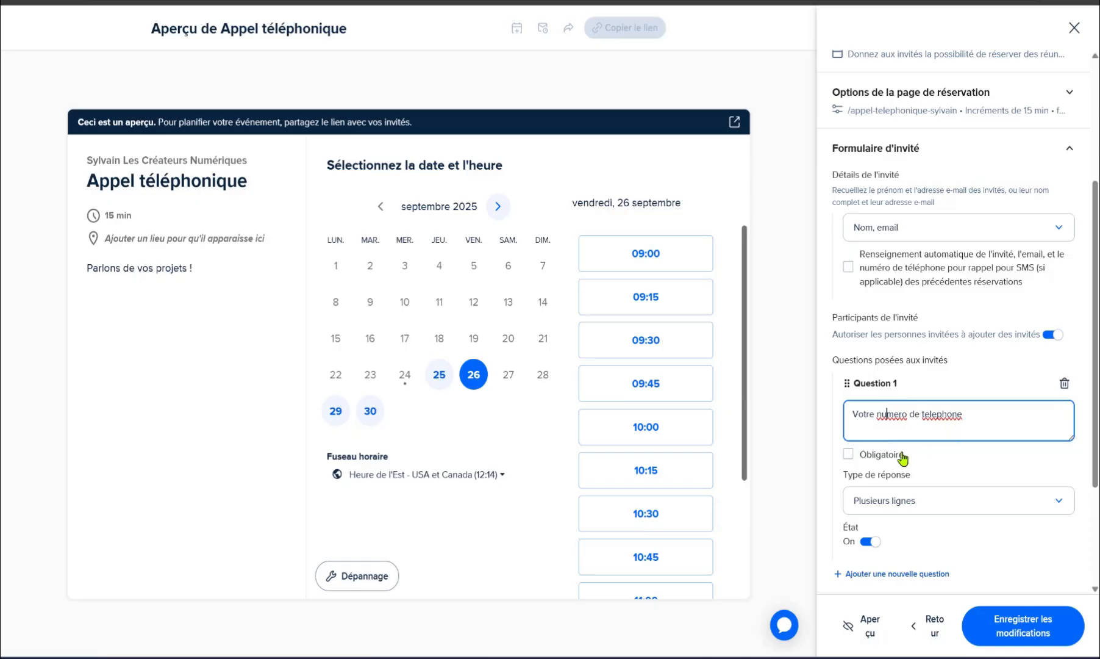
Step: Make Question 1 required with a one-line answer, then add a second question
{"action": "left_click", "coordinate": [849, 455]}
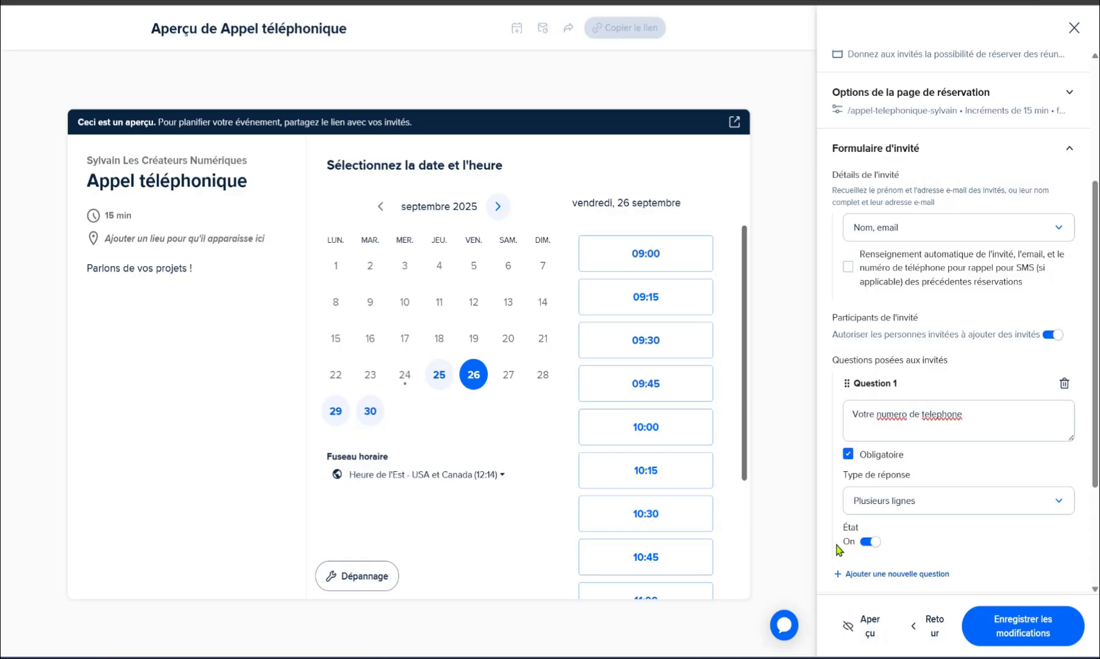
{"action": "left_click", "coordinate": [922, 500]}
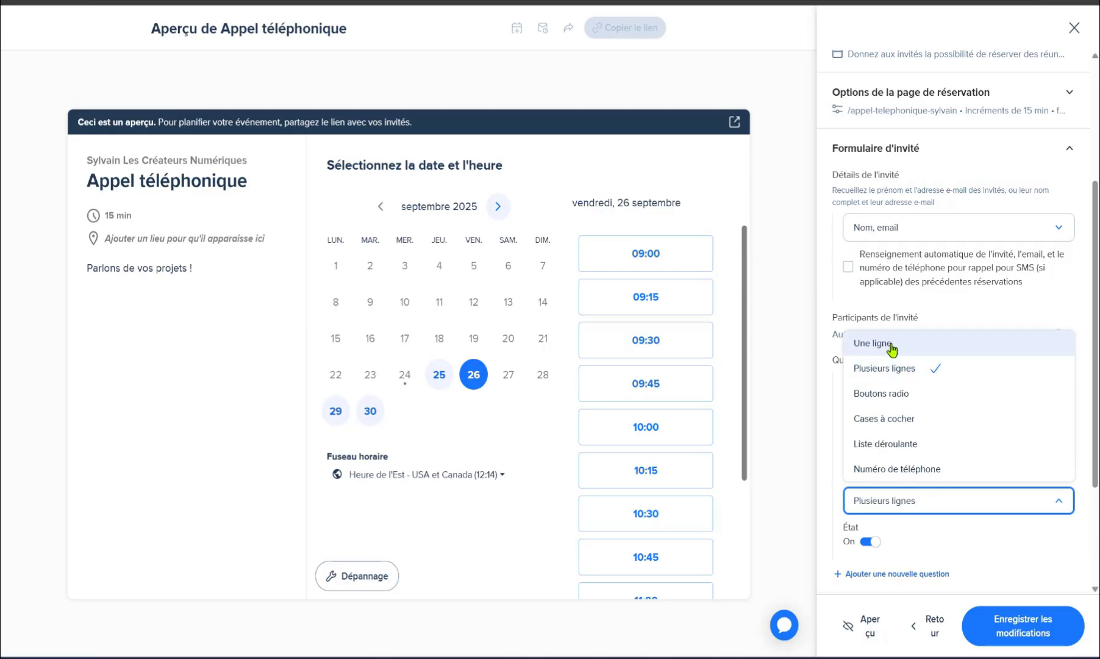
{"action": "left_click", "coordinate": [896, 348]}
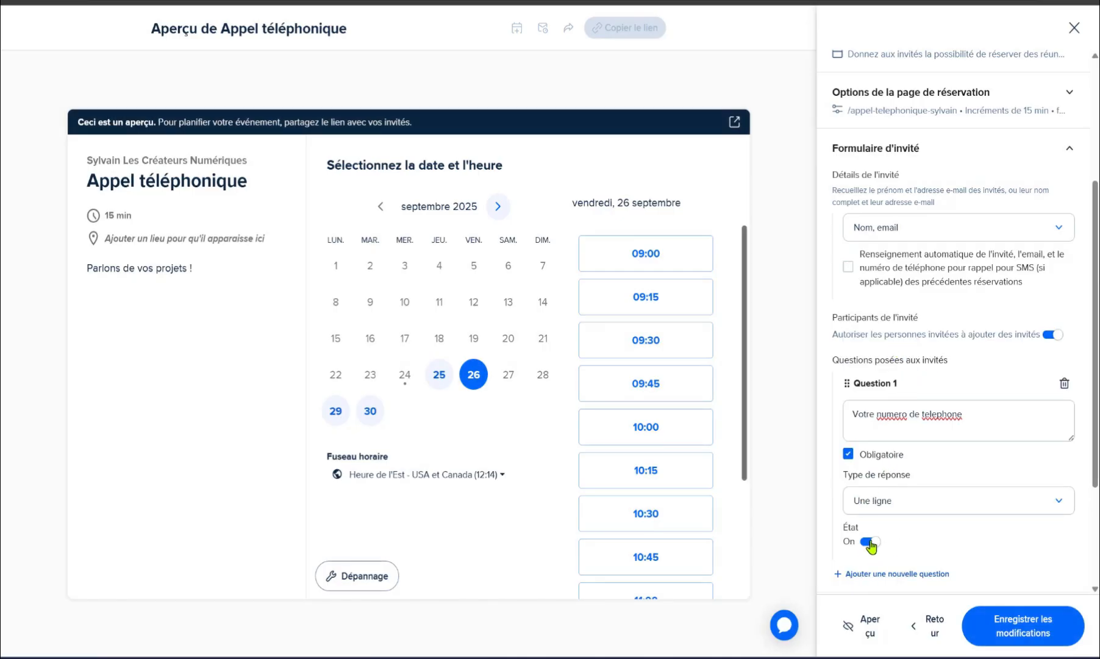
{"action": "left_click", "coordinate": [911, 577]}
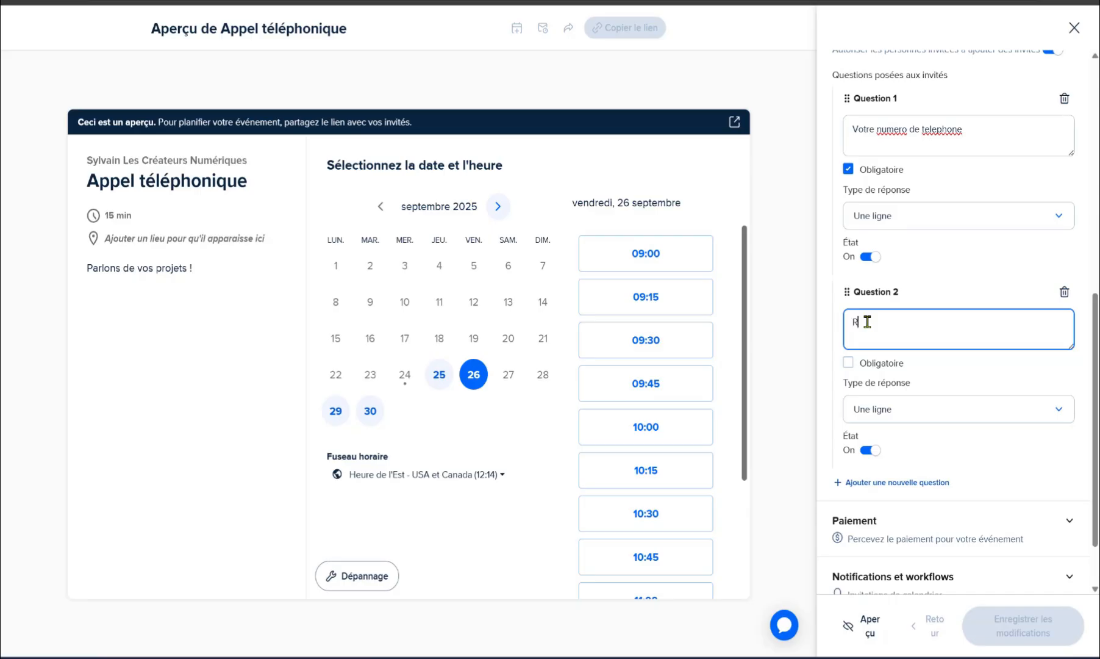
Step: Enter Question 2 'Racontez moi votre projet en 3 lignes.' as required with a multi-line answer
{"action": "type", "text": "Racontez moi"}
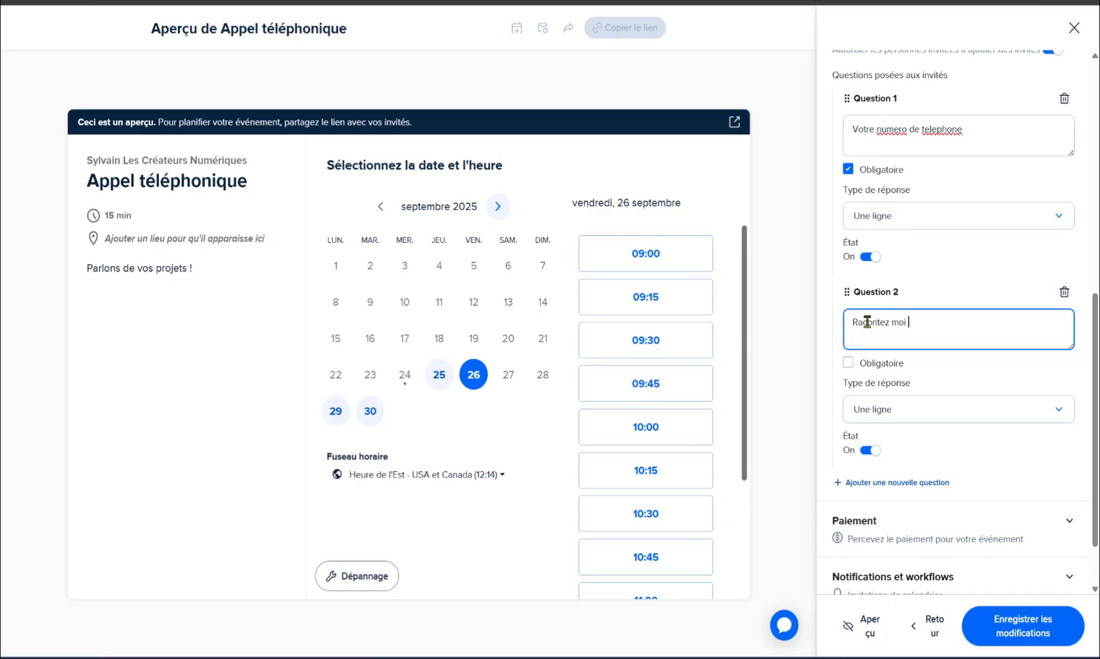
{"action": "type", "text": " votre projet en 3 lignes."}
{"action": "left_click", "coordinate": [848, 364]}
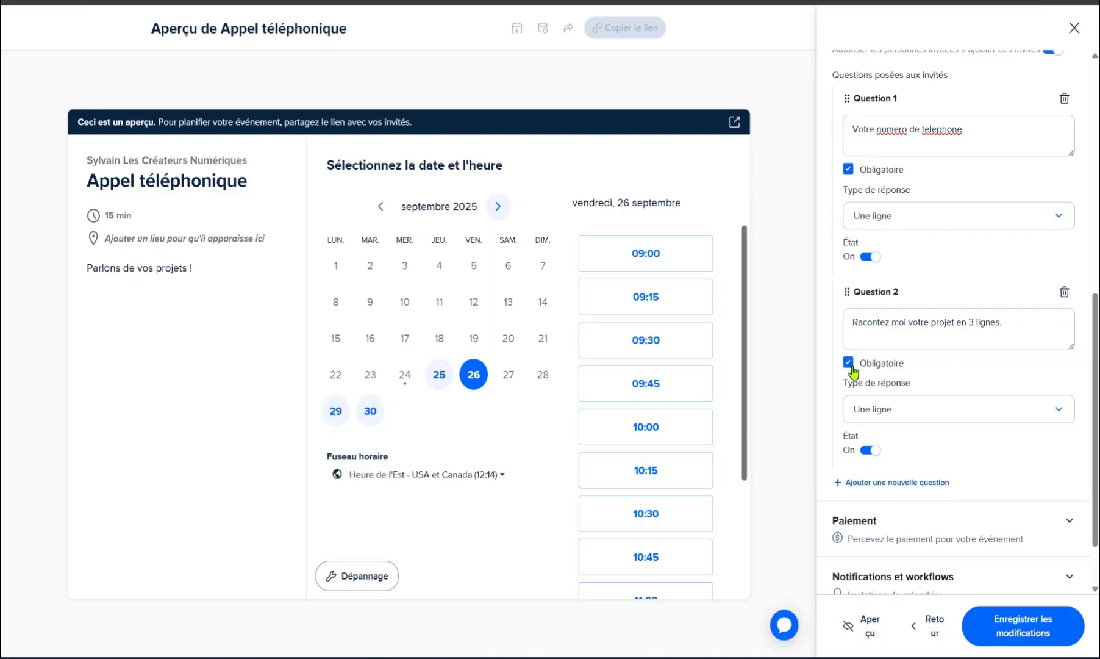
{"action": "left_click", "coordinate": [895, 414]}
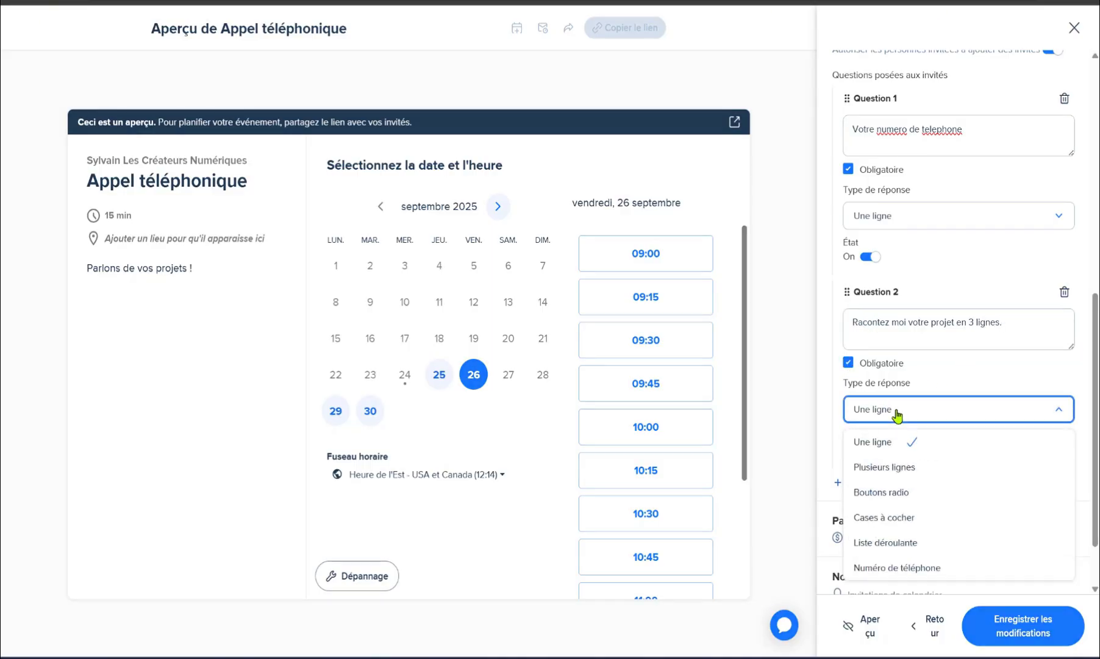
{"action": "left_click", "coordinate": [885, 467]}
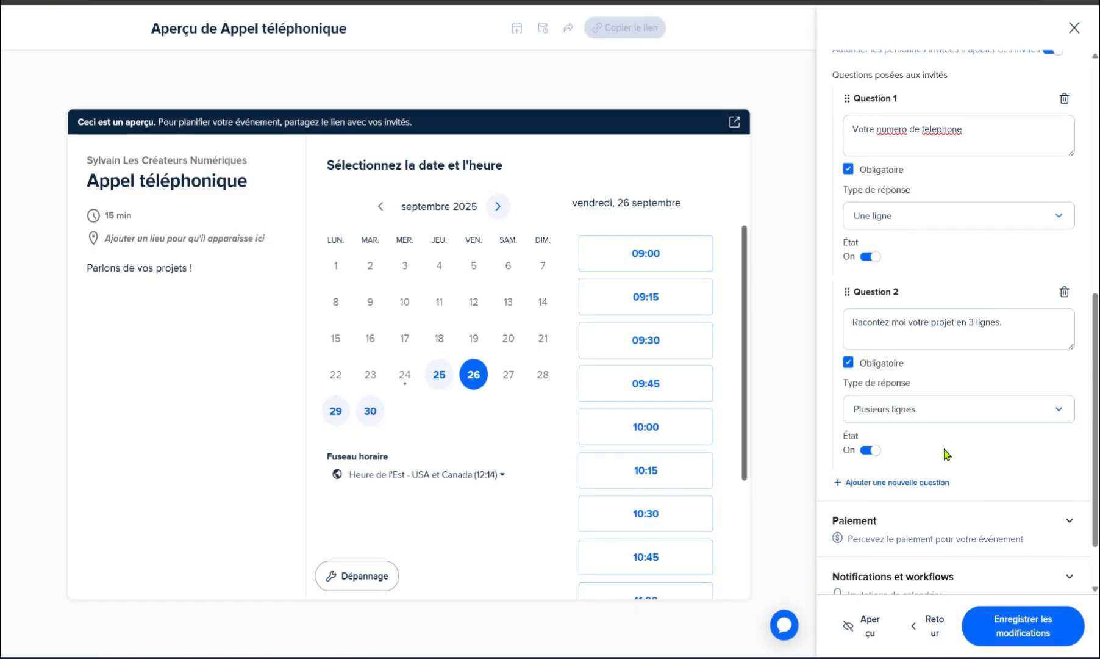
{"action": "scroll", "coordinate": [988, 439], "scroll_direction": "down", "scroll_amount": 1}
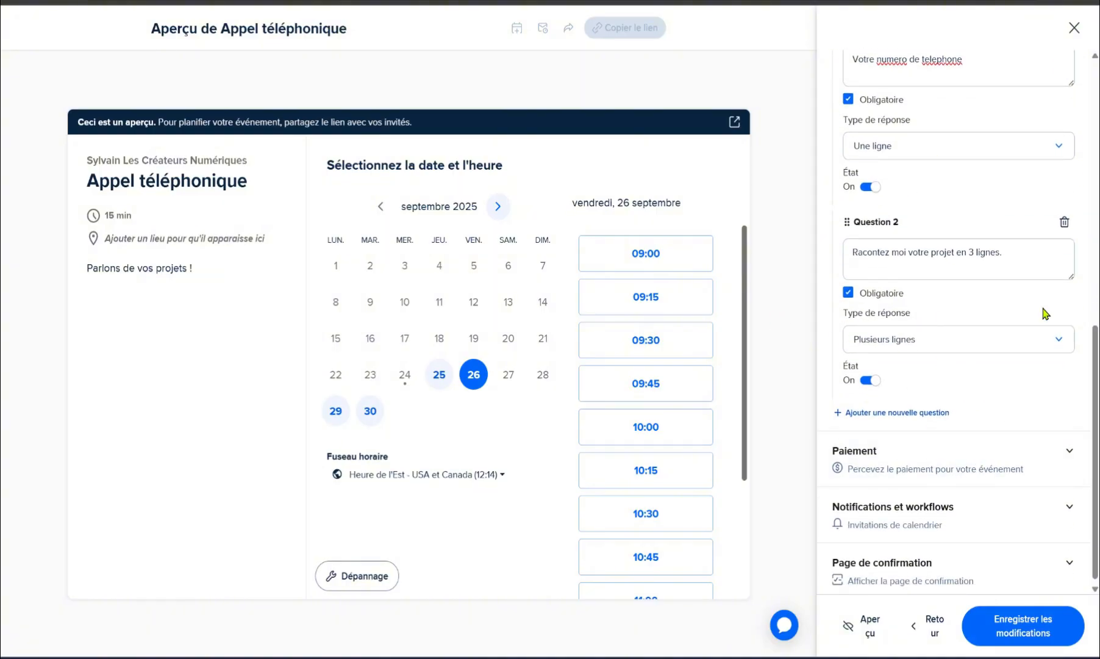
{"action": "scroll", "coordinate": [954, 361], "scroll_direction": "down", "scroll_amount": 1}
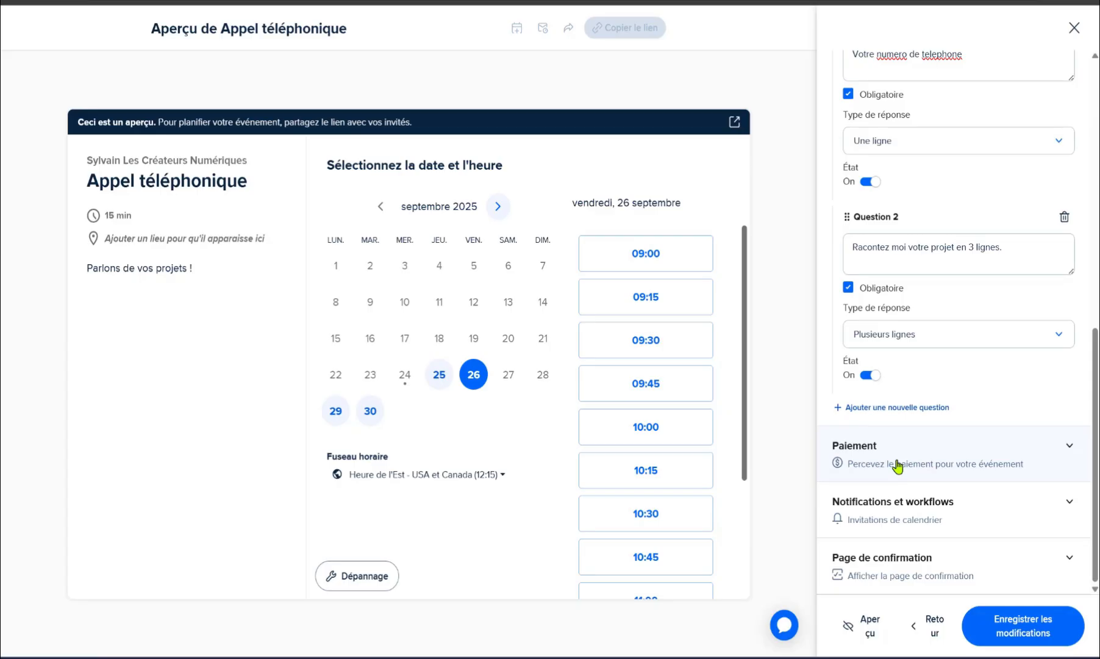
Step: Review the Paiement section, leaving payment unconnected, then expand Notifications et workflows
{"action": "left_click", "coordinate": [891, 461]}
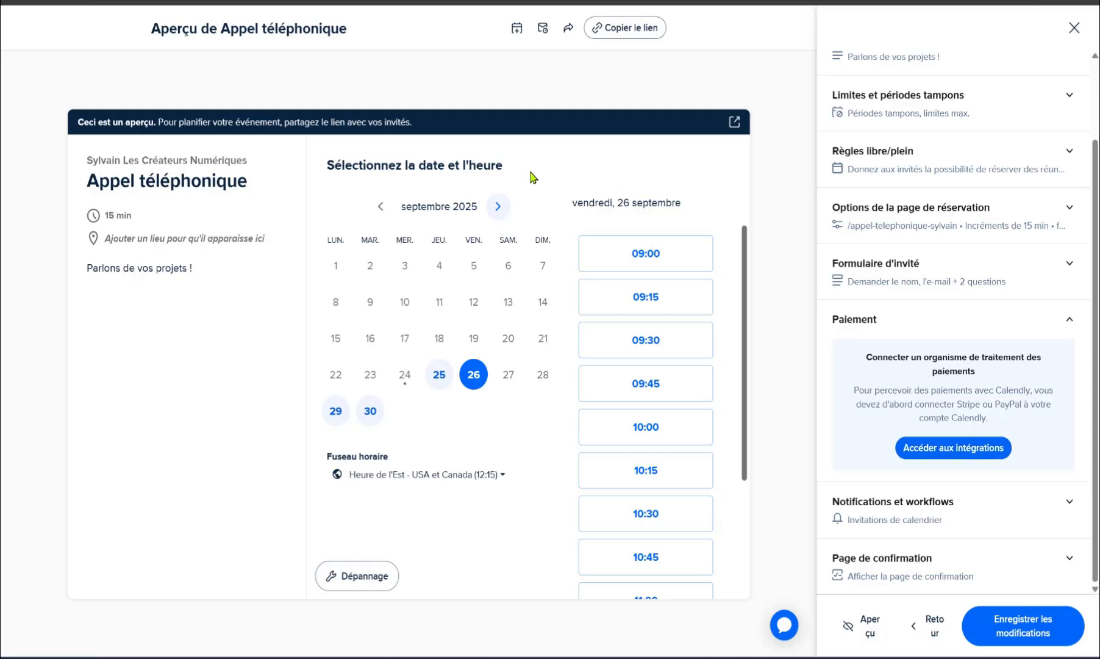
{"action": "left_click", "coordinate": [899, 315]}
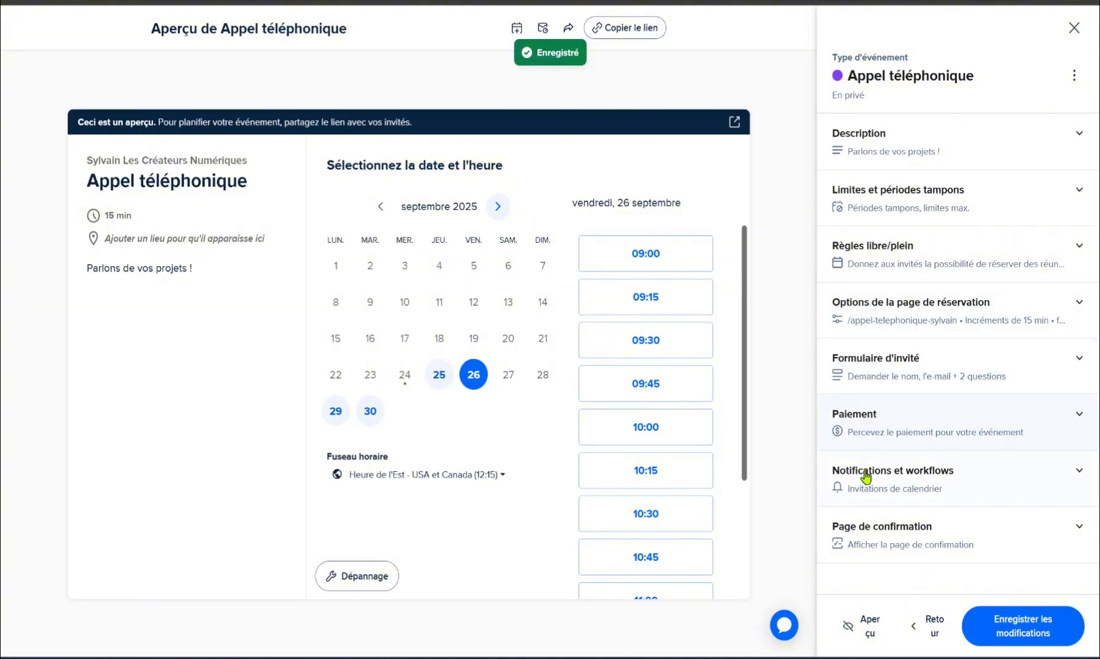
{"action": "left_click", "coordinate": [929, 475]}
Step: Switch on the 'Rappels par email' reminder from its ⋮ menu in Notifications de base
{"action": "scroll", "coordinate": [933, 470], "scroll_direction": "down", "scroll_amount": 3}
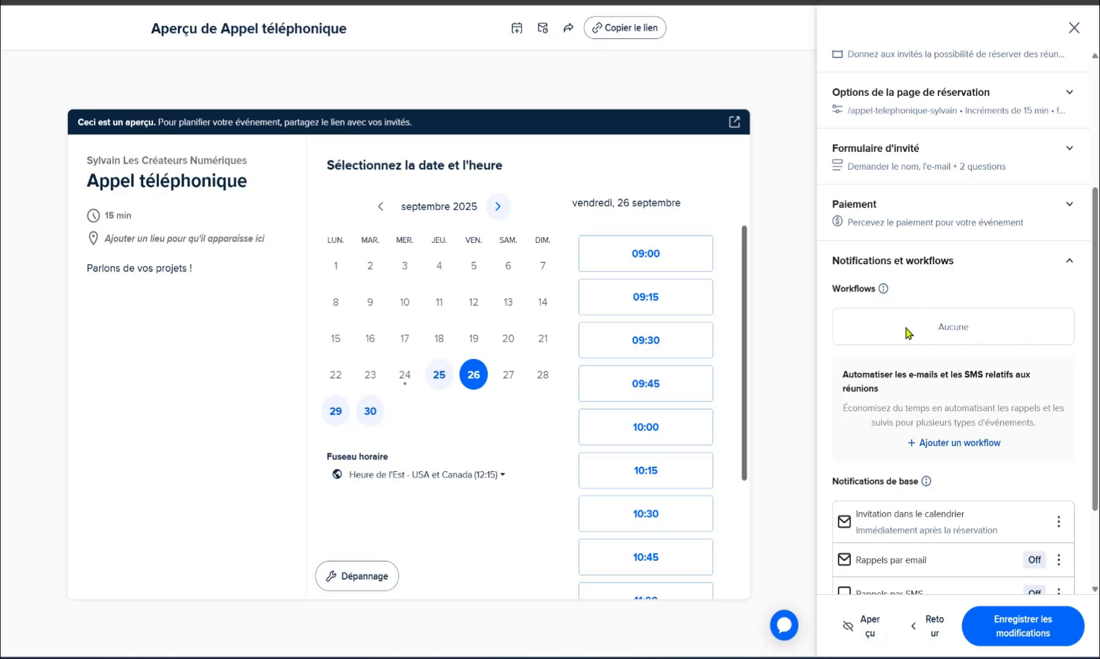
{"action": "left_click_drag", "start_coordinate": [974, 333], "coordinate": [889, 332]}
{"action": "left_click", "coordinate": [942, 339]}
{"action": "scroll", "coordinate": [939, 364], "scroll_direction": "down", "scroll_amount": 2}
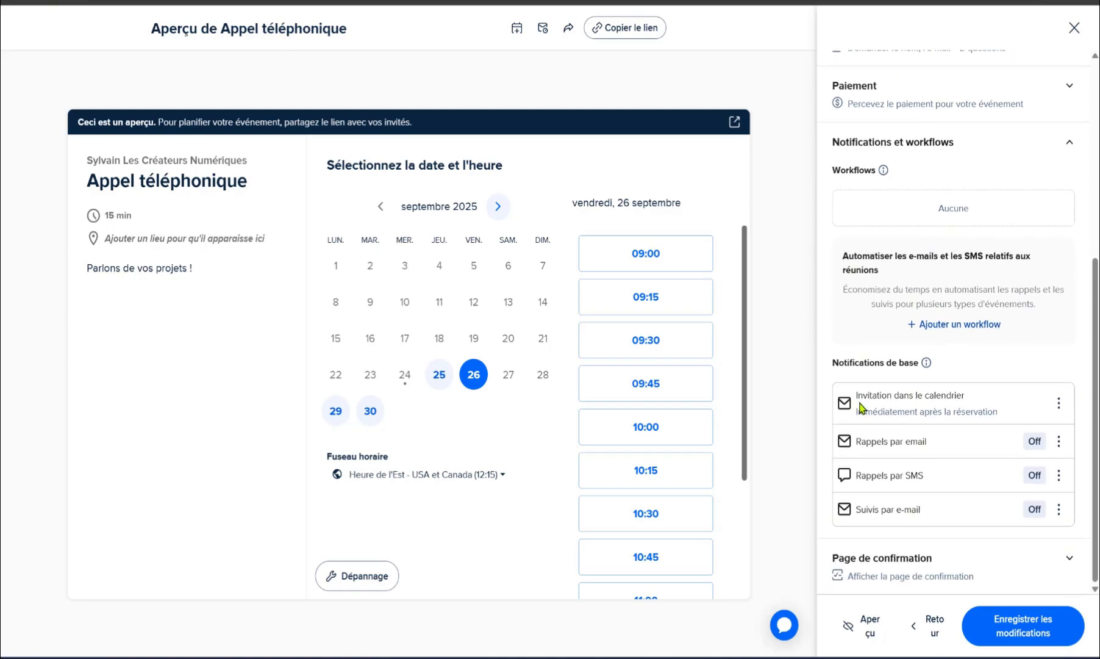
{"action": "left_click", "coordinate": [1059, 405]}
{"action": "left_click", "coordinate": [1061, 409]}
{"action": "left_click", "coordinate": [1059, 444]}
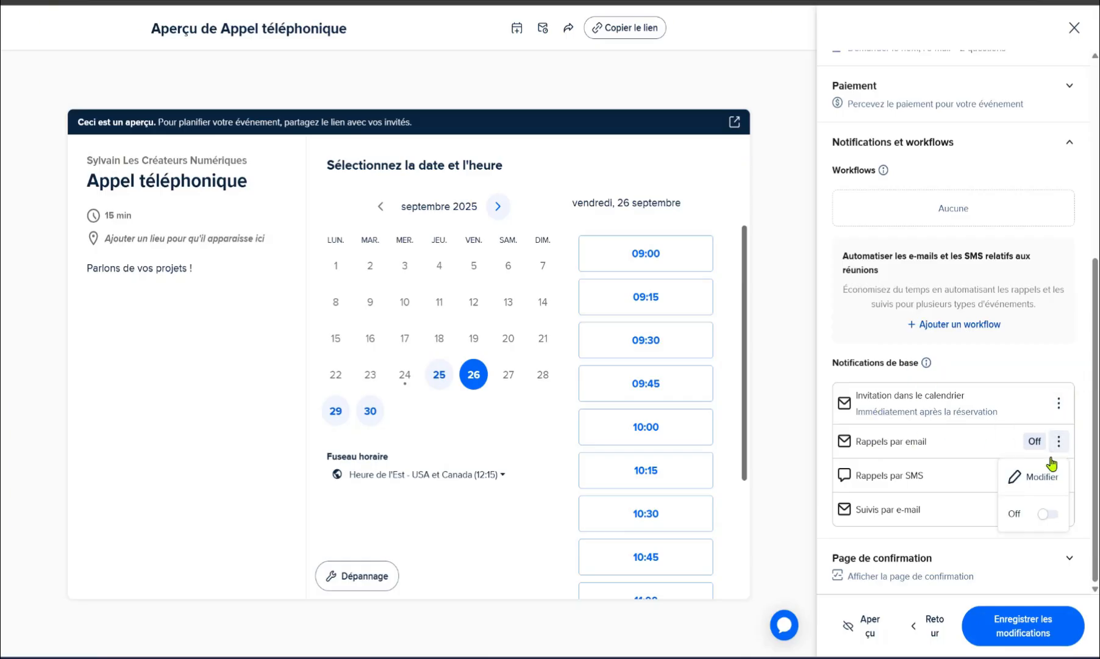
{"action": "left_click", "coordinate": [1047, 512]}
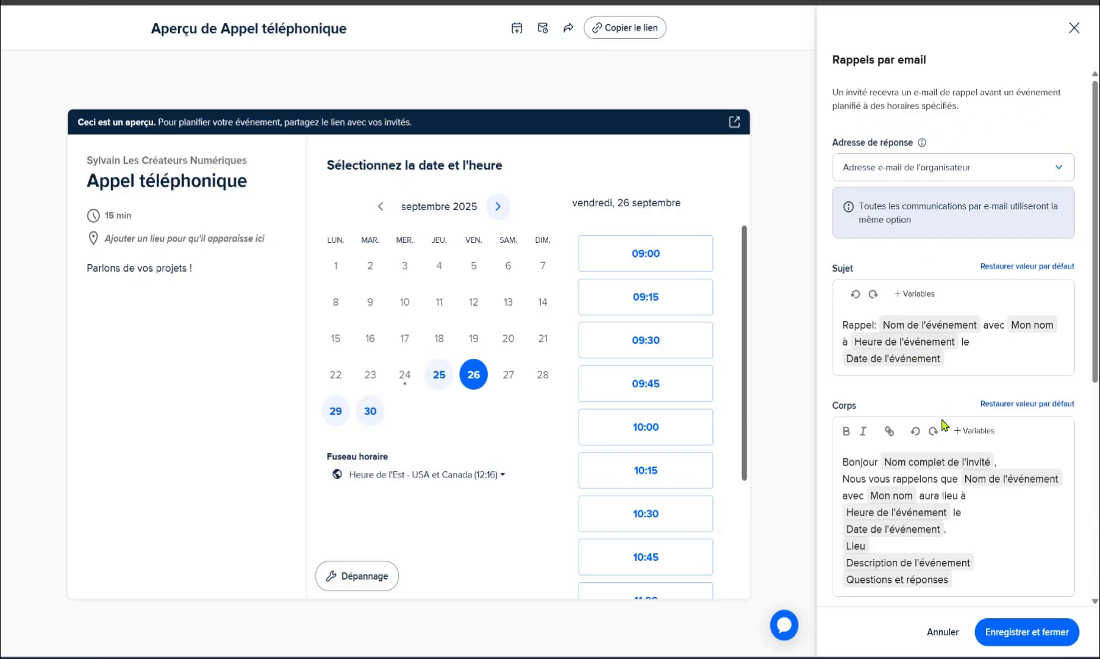
Step: Change the email reminder timing from 24 to 10 hours before the event and save
{"action": "scroll", "coordinate": [939, 475], "scroll_direction": "down", "scroll_amount": 5}
{"action": "left_click", "coordinate": [873, 369]}
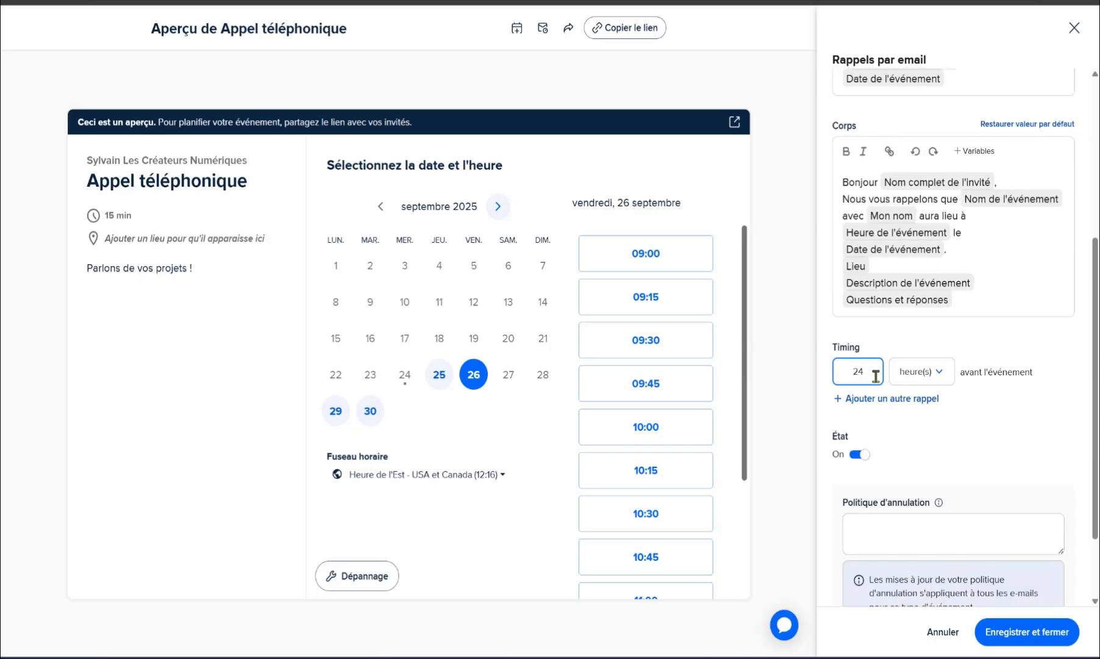
{"action": "double_click", "coordinate": [872, 369]}
{"action": "scroll", "coordinate": [970, 533], "scroll_direction": "down", "scroll_amount": 1}
{"action": "scroll", "coordinate": [914, 293], "scroll_direction": "up", "scroll_amount": 3}
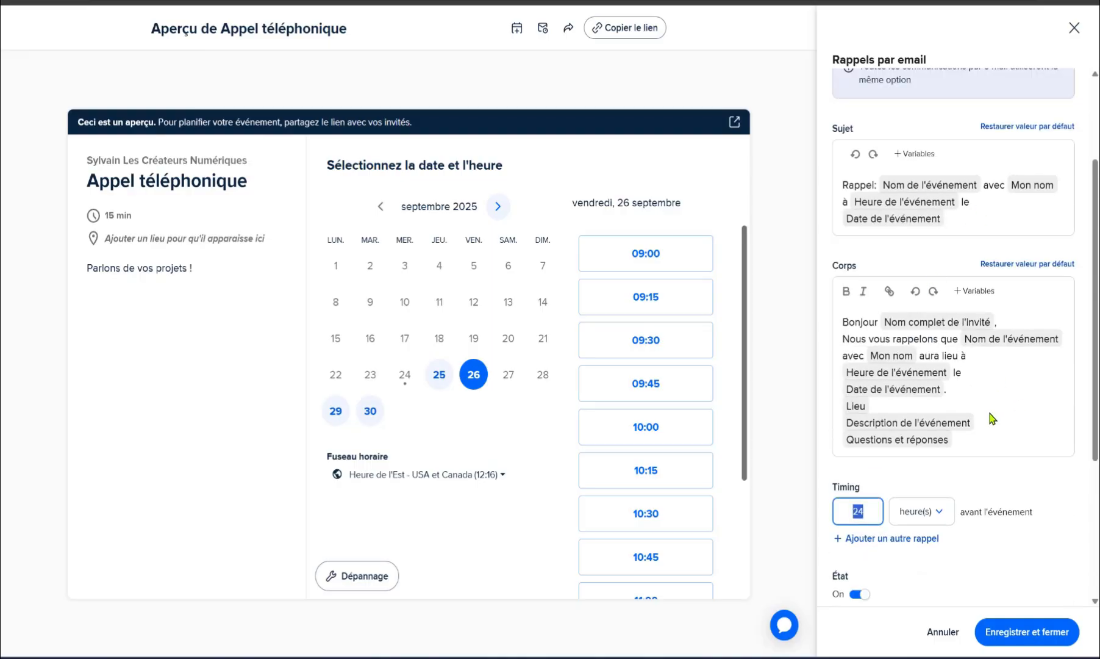
{"action": "scroll", "coordinate": [976, 518], "scroll_direction": "down", "scroll_amount": 2}
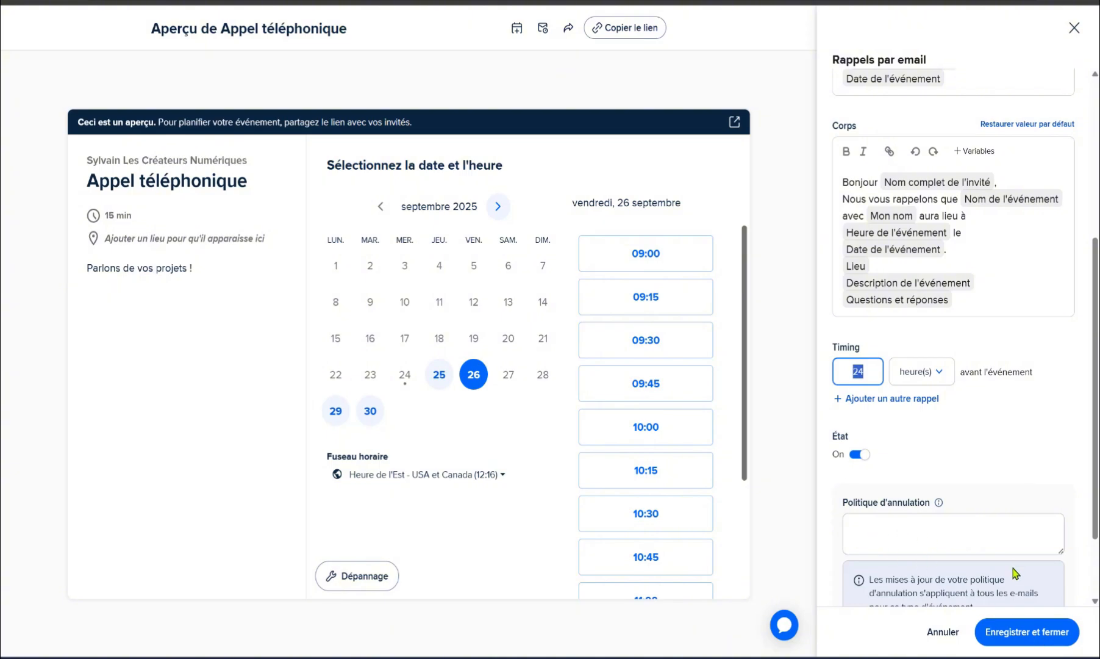
{"action": "scroll", "coordinate": [1014, 572], "scroll_direction": "down", "scroll_amount": 2}
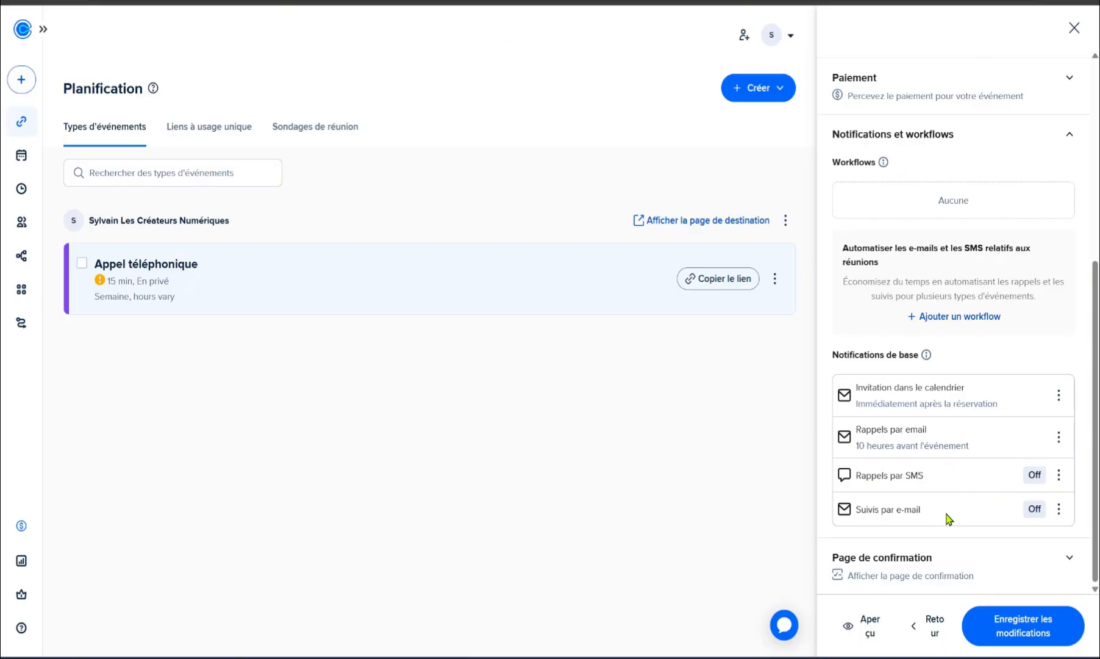
Step: Keep the confirmation page after booking, enable the 'Planifier un autre événement' link, and save
{"action": "left_click", "coordinate": [902, 557]}
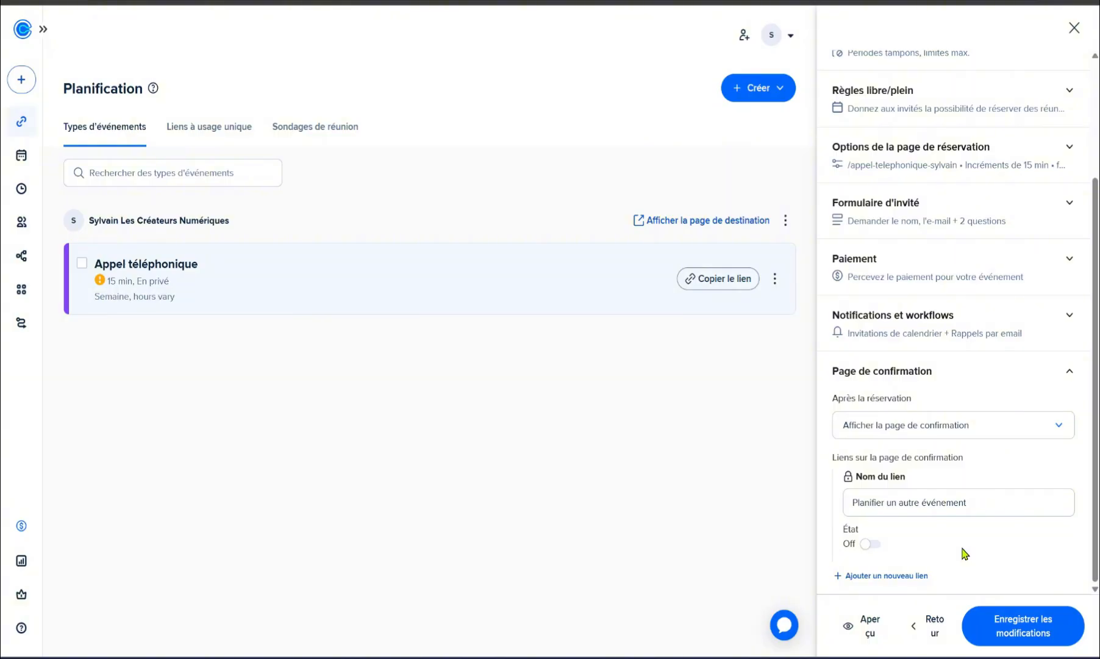
{"action": "left_click", "coordinate": [977, 431]}
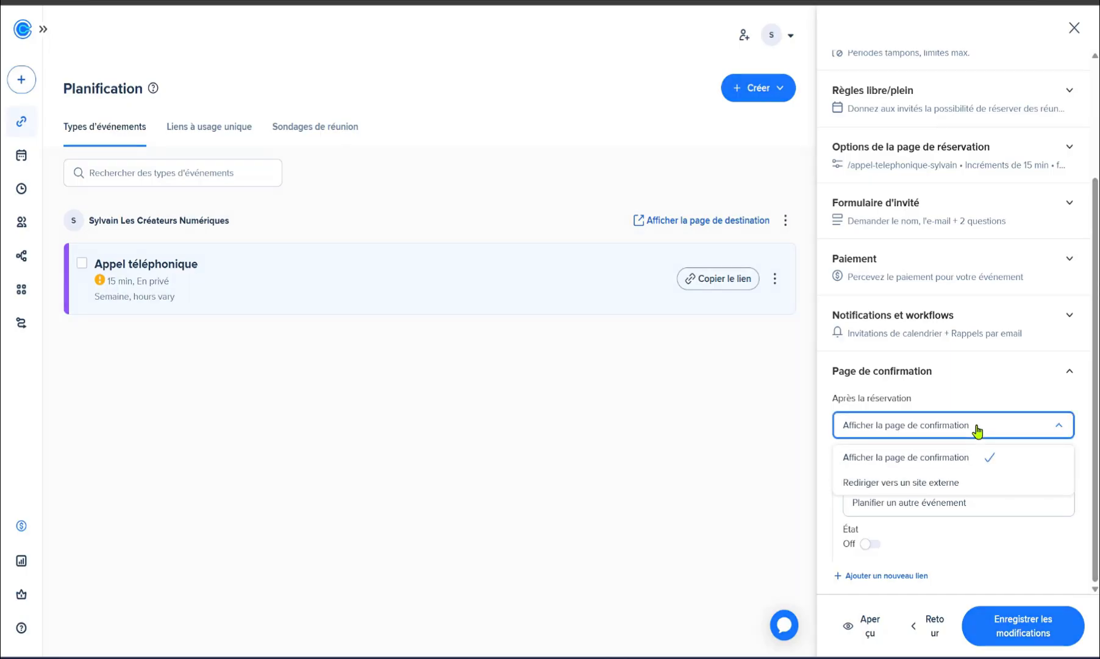
{"action": "left_click", "coordinate": [931, 486]}
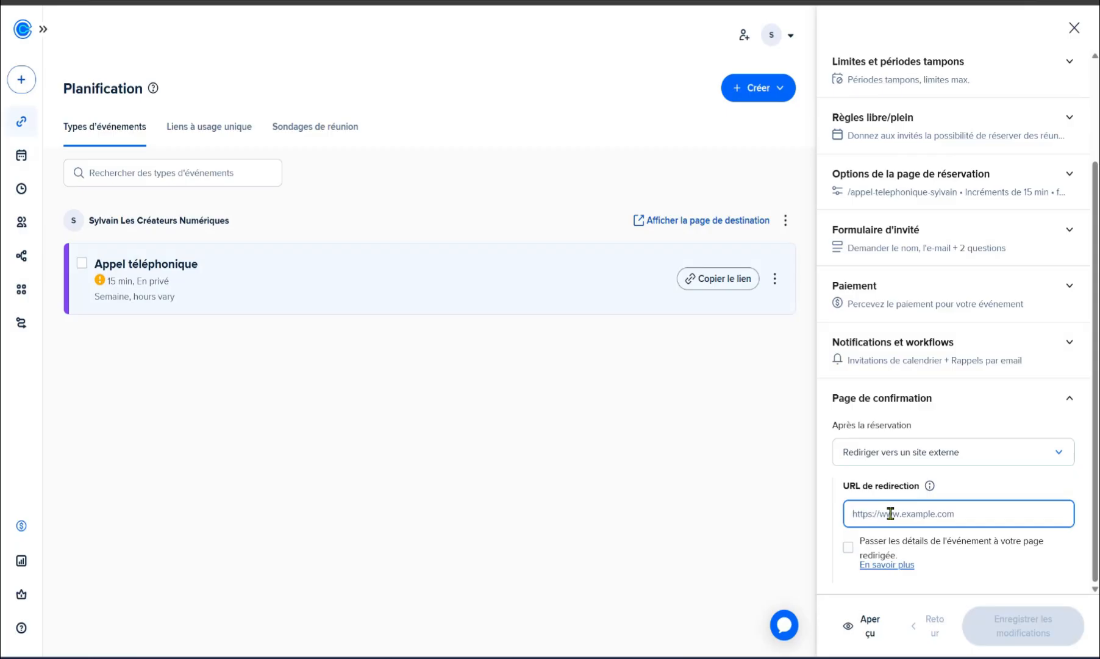
{"action": "left_click", "coordinate": [904, 457]}
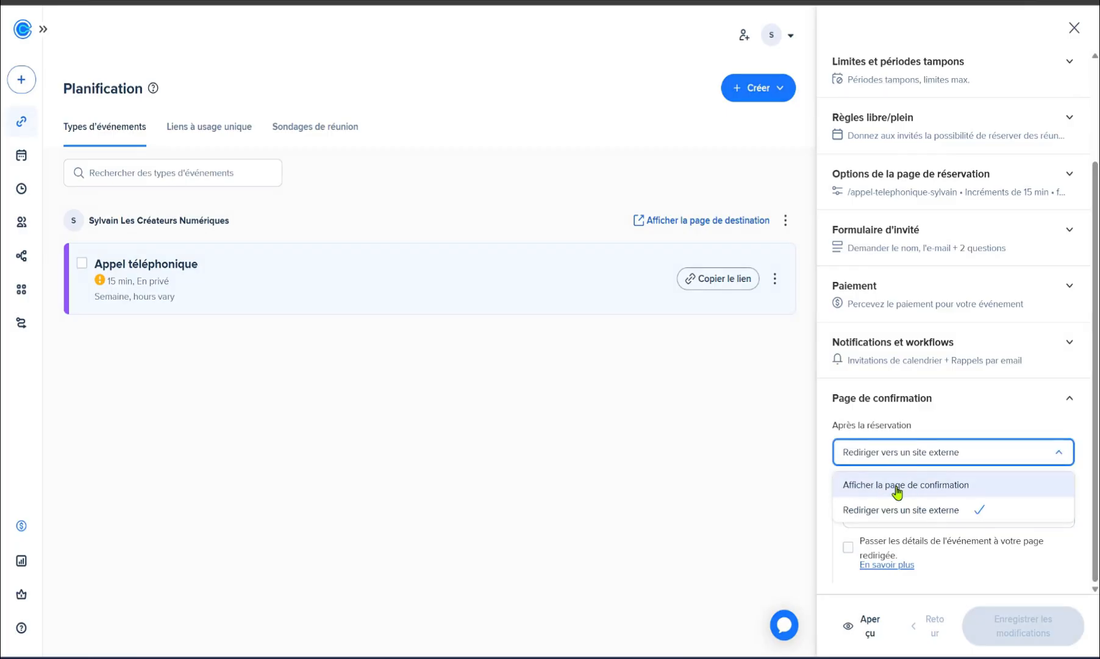
{"action": "left_click", "coordinate": [889, 486]}
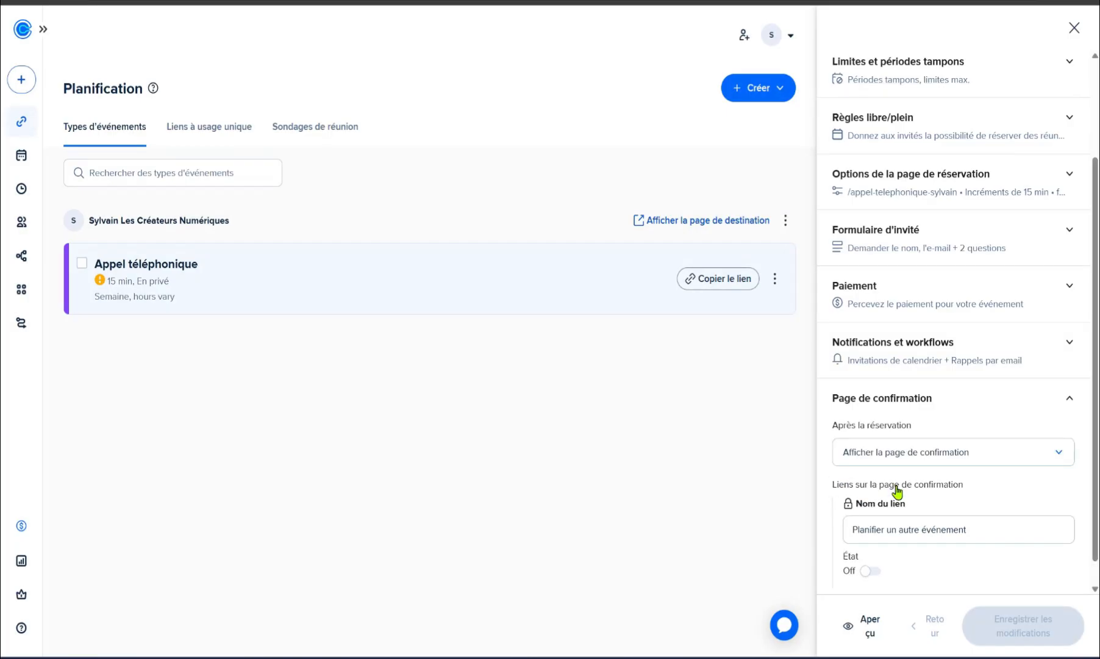
{"action": "left_click", "coordinate": [869, 572]}
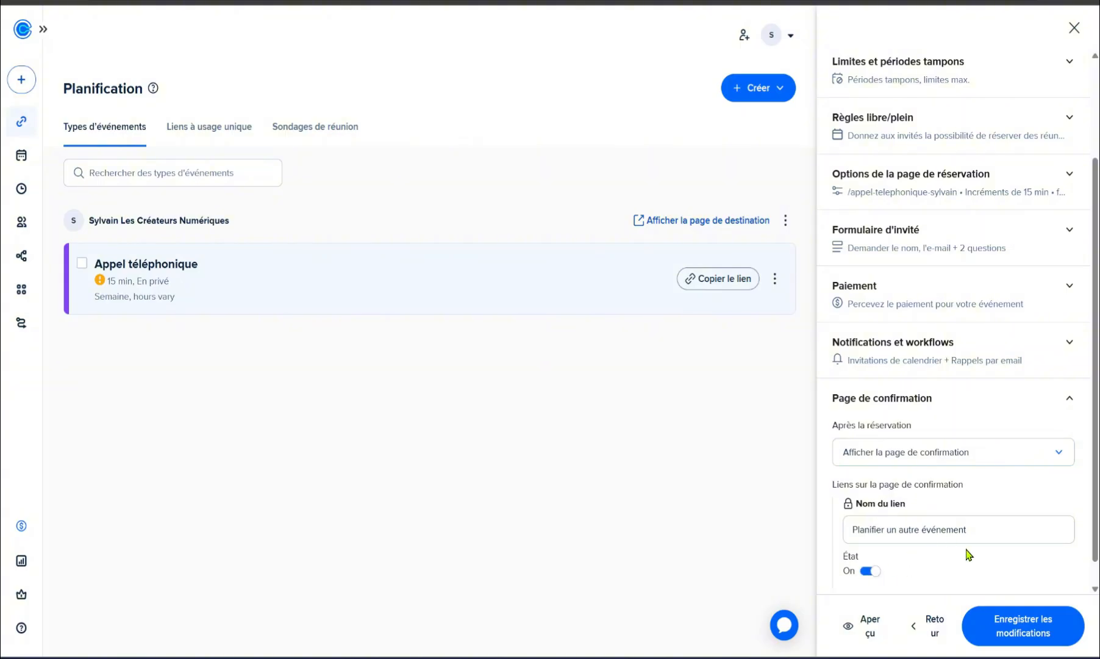
{"action": "scroll", "coordinate": [970, 567], "scroll_direction": "down", "scroll_amount": 1}
{"action": "left_click", "coordinate": [1029, 625]}
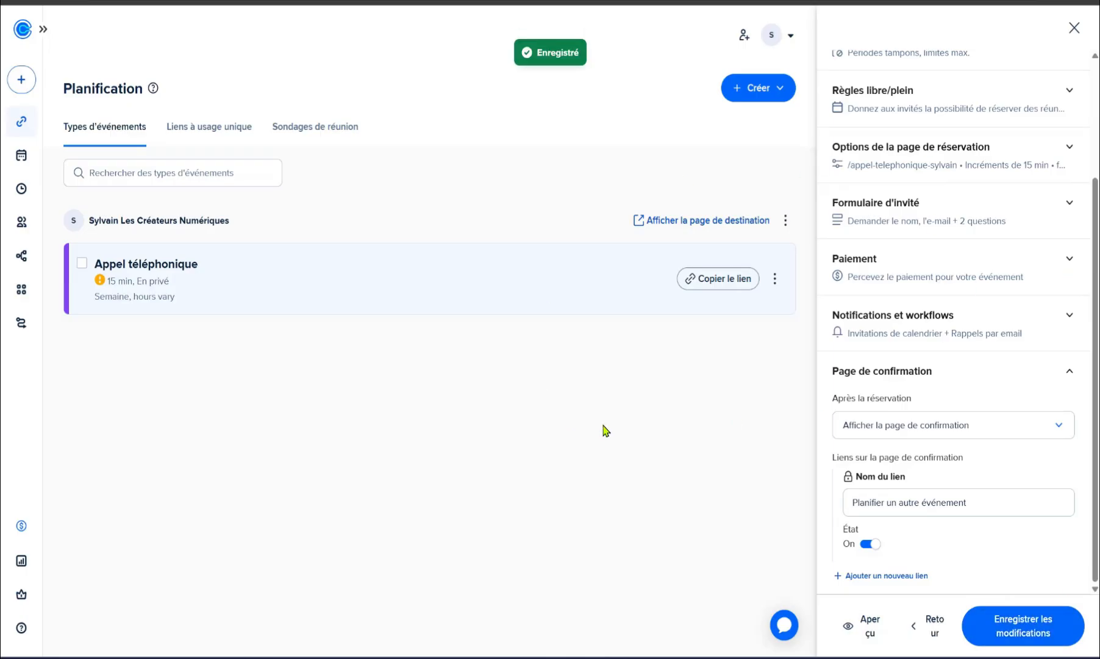
Step: On the event's booking page, pick Friday 26 September 2025 at 15:15
{"action": "left_click", "coordinate": [775, 280]}
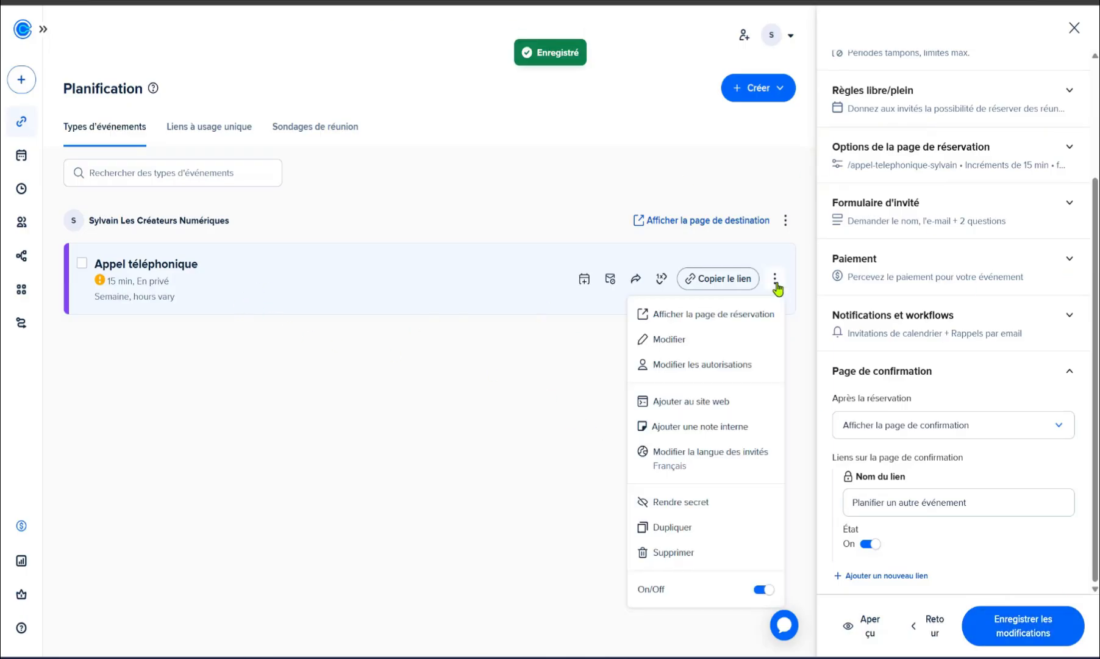
{"action": "left_click", "coordinate": [723, 320]}
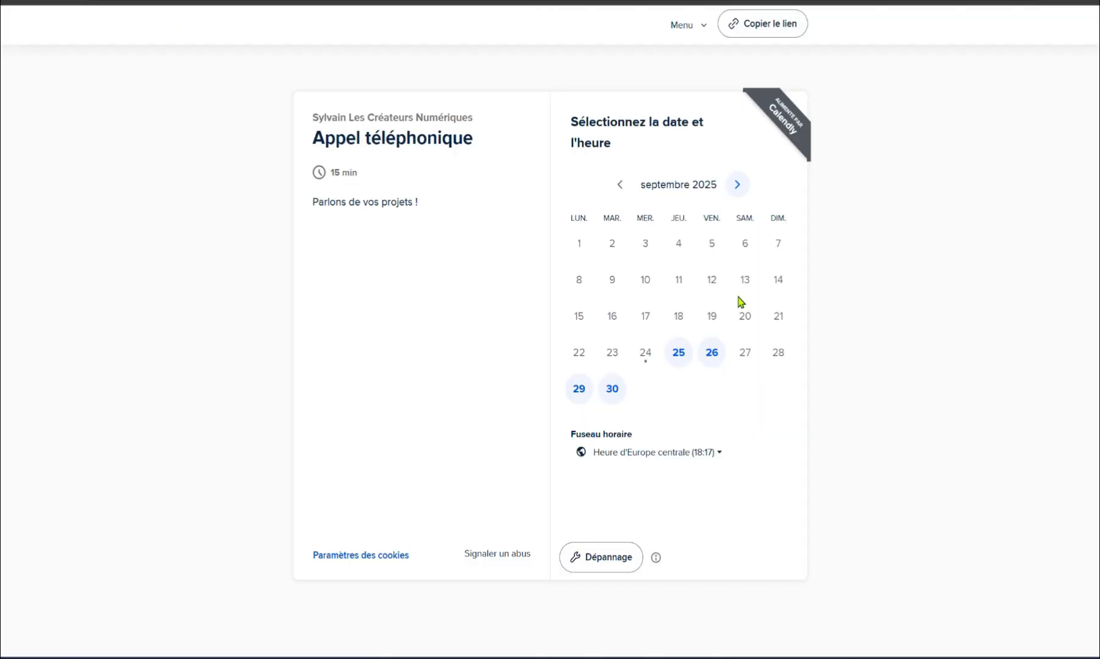
{"action": "left_click", "coordinate": [707, 361]}
{"action": "left_click", "coordinate": [802, 259]}
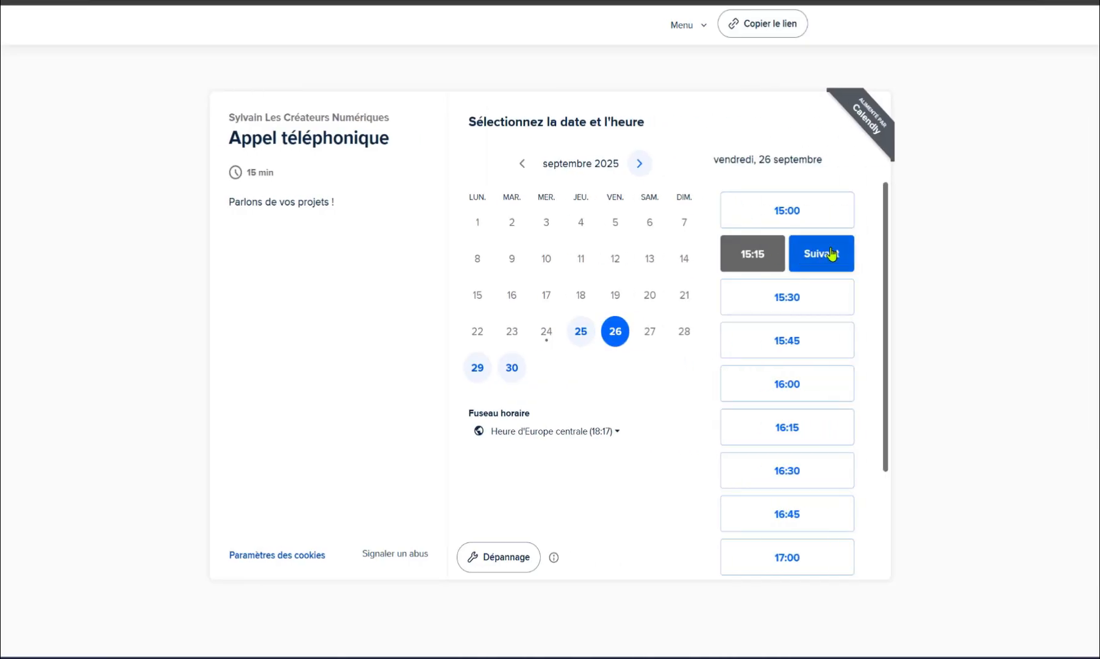
{"action": "left_click", "coordinate": [821, 253]}
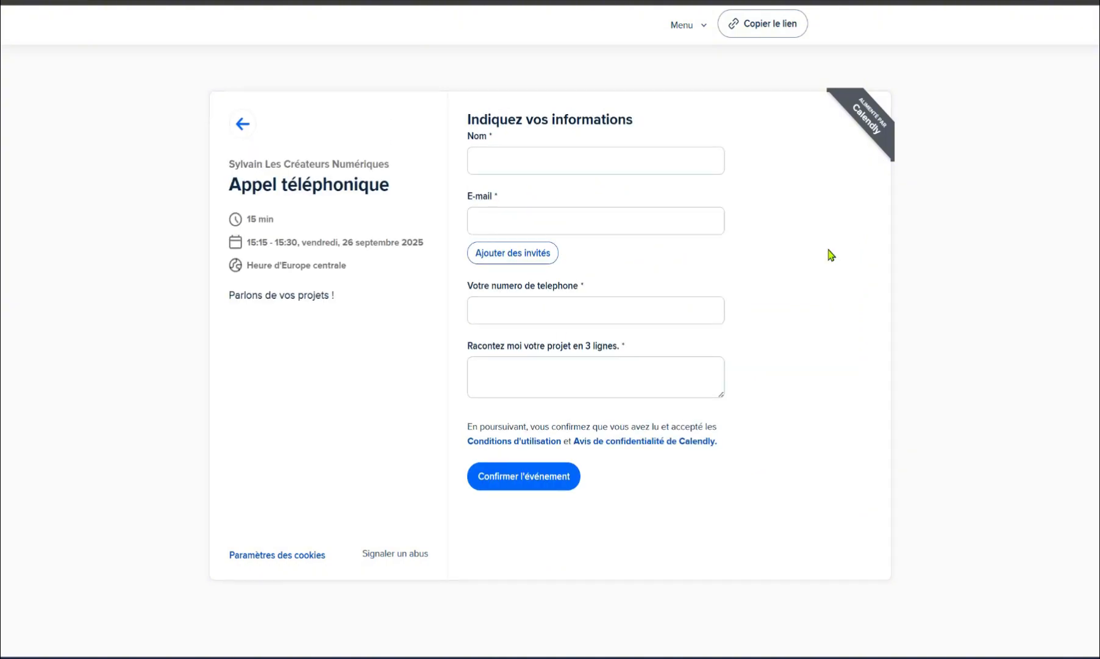
Step: Fill in name, e-mail, phone and 'Je suis tres motivé par mo projet', then confirm the booking
{"action": "left_click", "coordinate": [526, 161]}
{"action": "left_click", "coordinate": [561, 206]}
{"action": "left_click", "coordinate": [523, 221]}
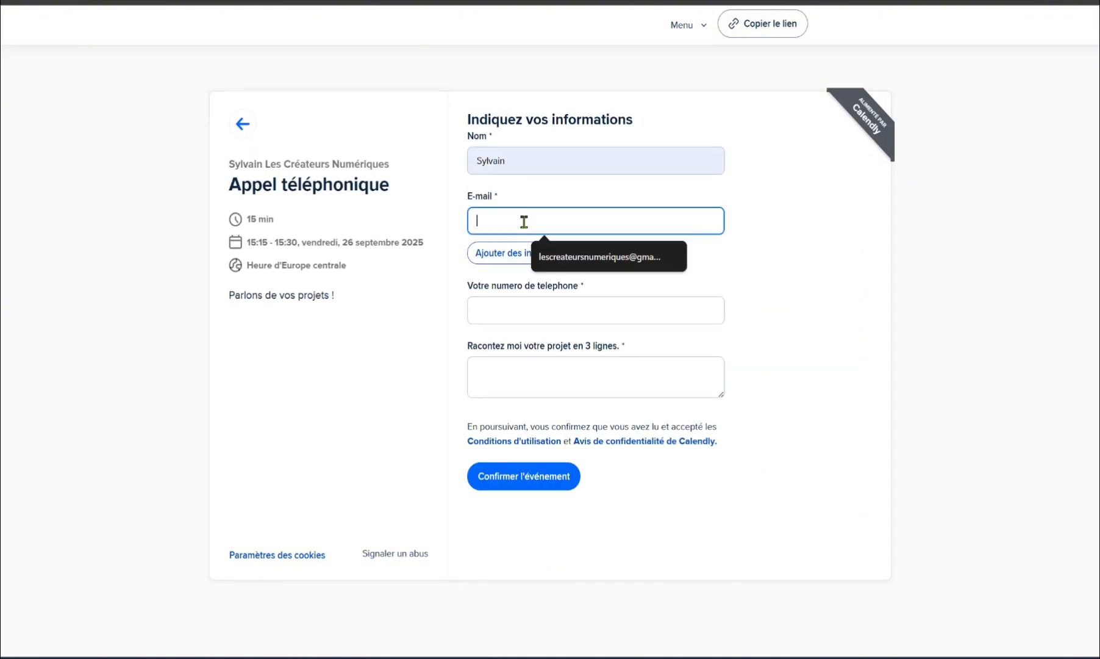
{"action": "left_click", "coordinate": [560, 255]}
{"action": "left_click", "coordinate": [514, 304]}
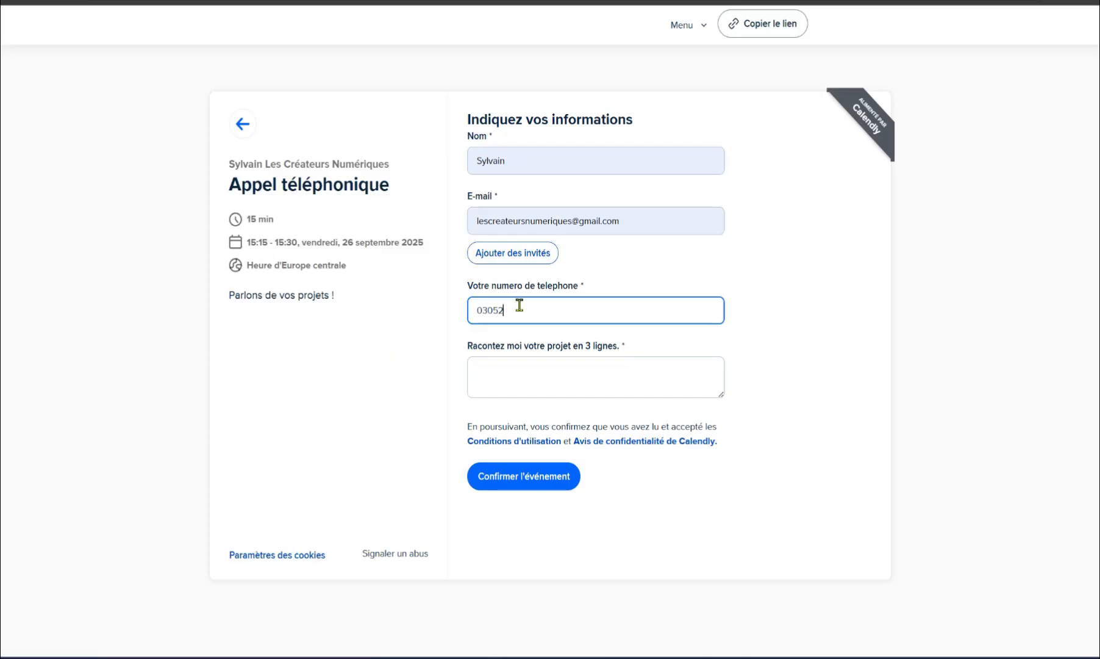
{"action": "left_click", "coordinate": [504, 367]}
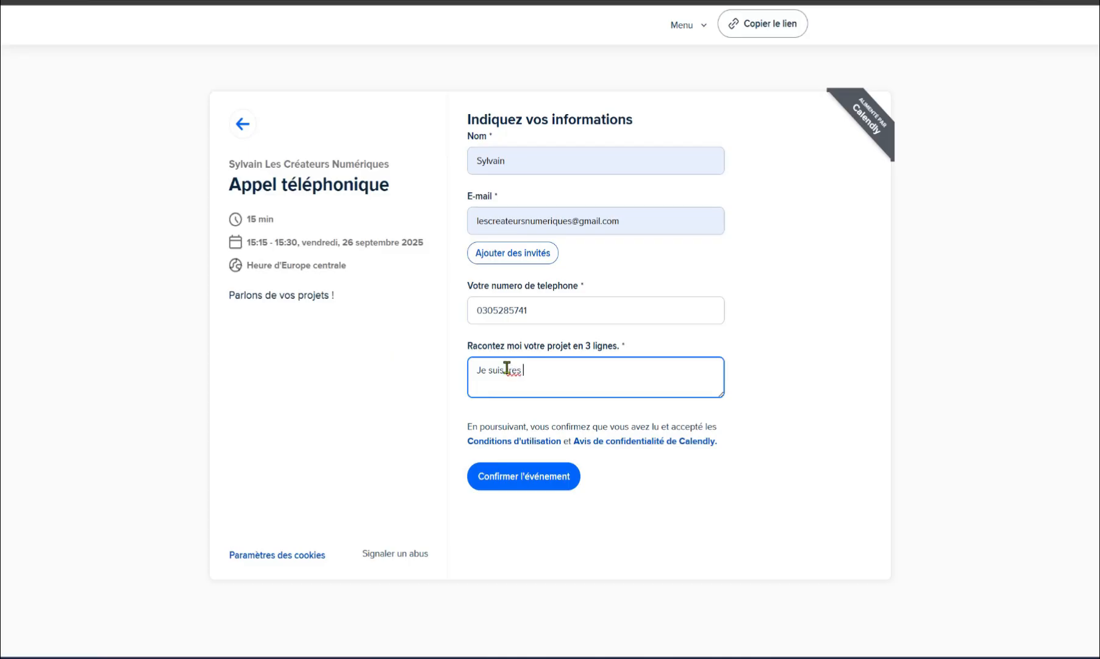
{"action": "type", "text": "Je suis tres motivé par mo projet"}
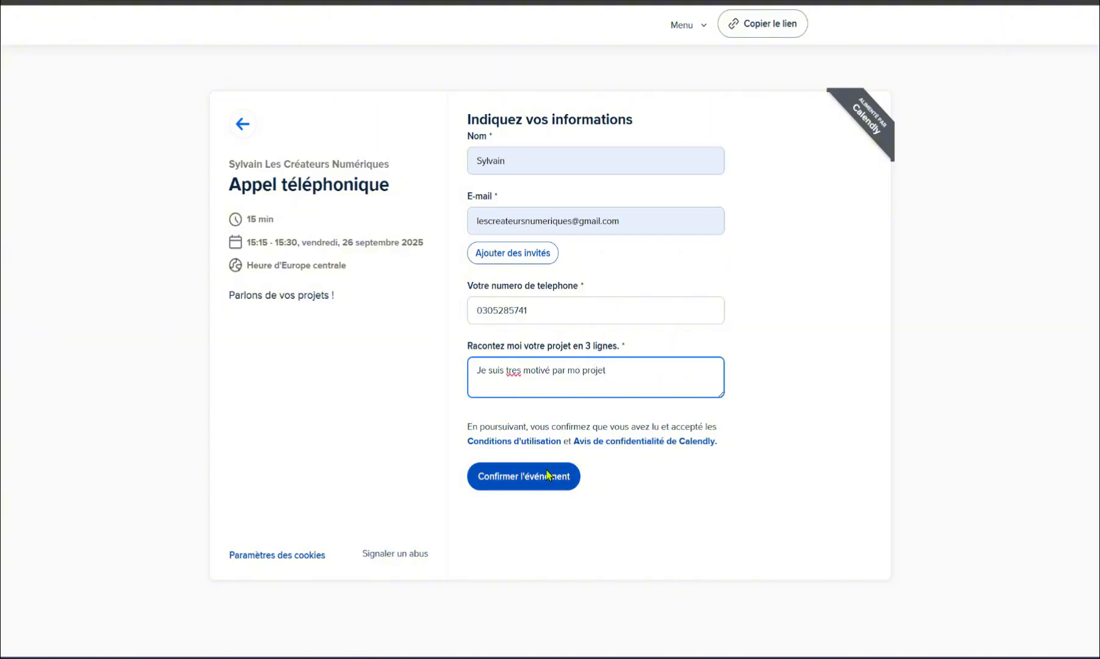
{"action": "left_click", "coordinate": [545, 477]}
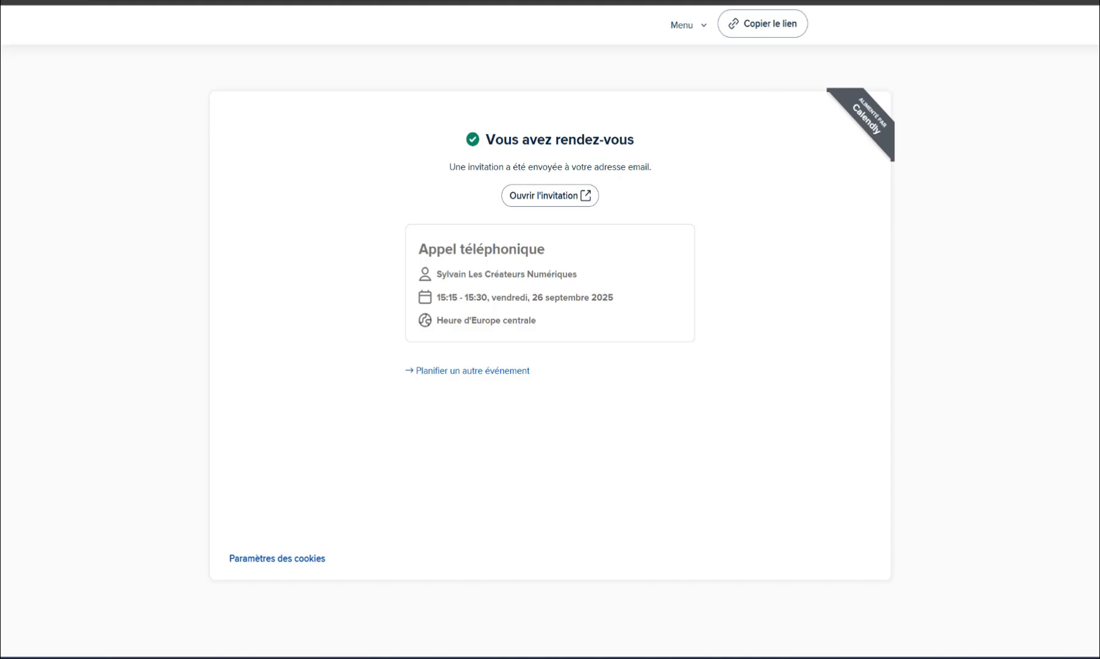
{"action": "left_click", "coordinate": [878, 1]}
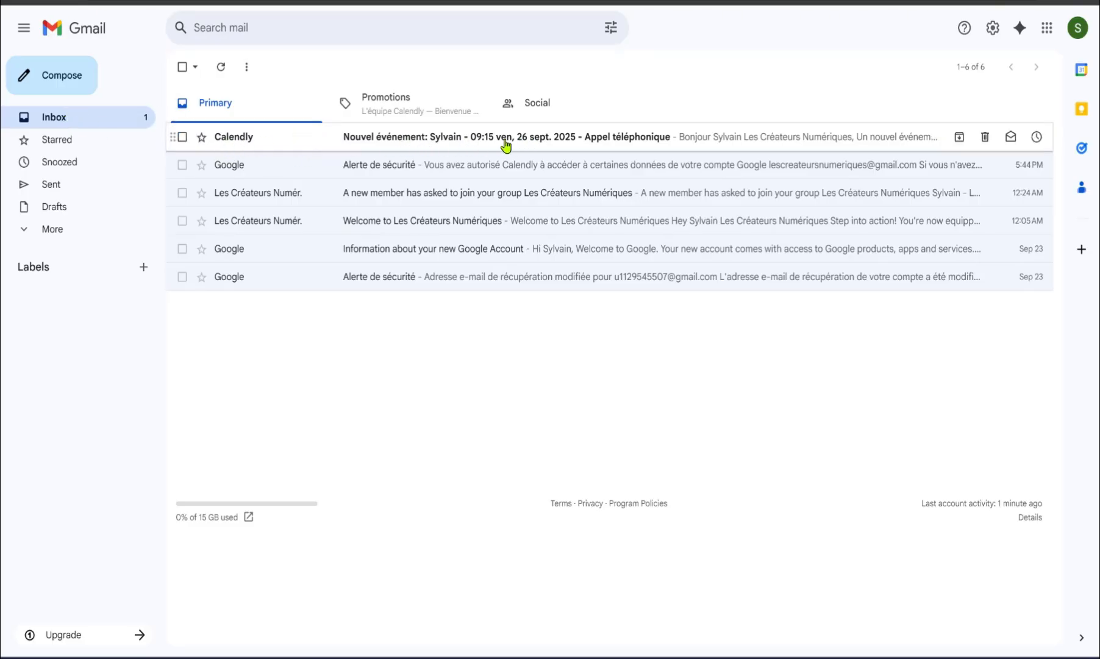
Step: Open Calendly's 'Nouvel événement' email and read through the booking time and invitee answers
{"action": "left_click", "coordinate": [535, 140]}
{"action": "scroll", "coordinate": [767, 284], "scroll_direction": "down", "scroll_amount": 3}
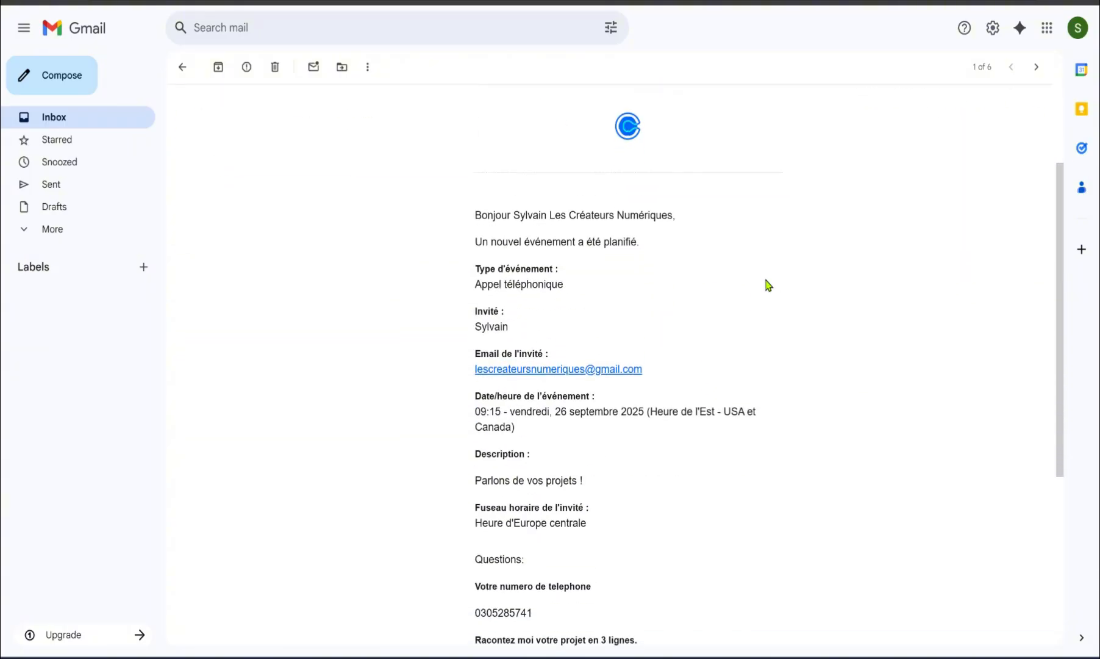
{"action": "scroll", "coordinate": [768, 284], "scroll_direction": "down", "scroll_amount": 1}
{"action": "left_click_drag", "start_coordinate": [482, 148], "coordinate": [682, 157]}
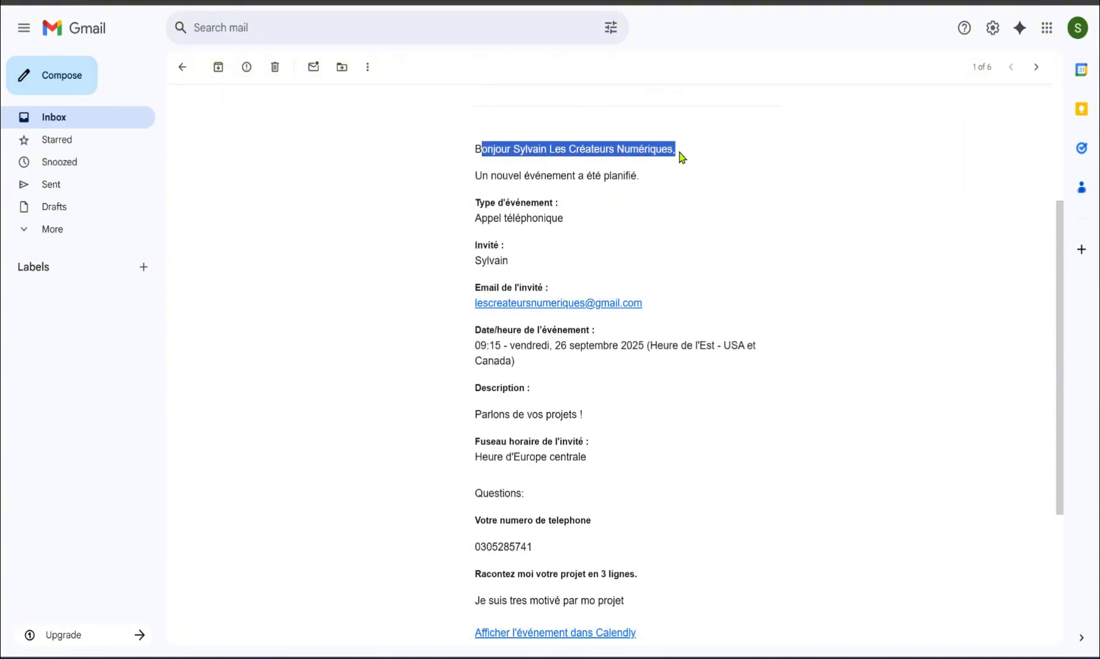
{"action": "left_click", "coordinate": [621, 222]}
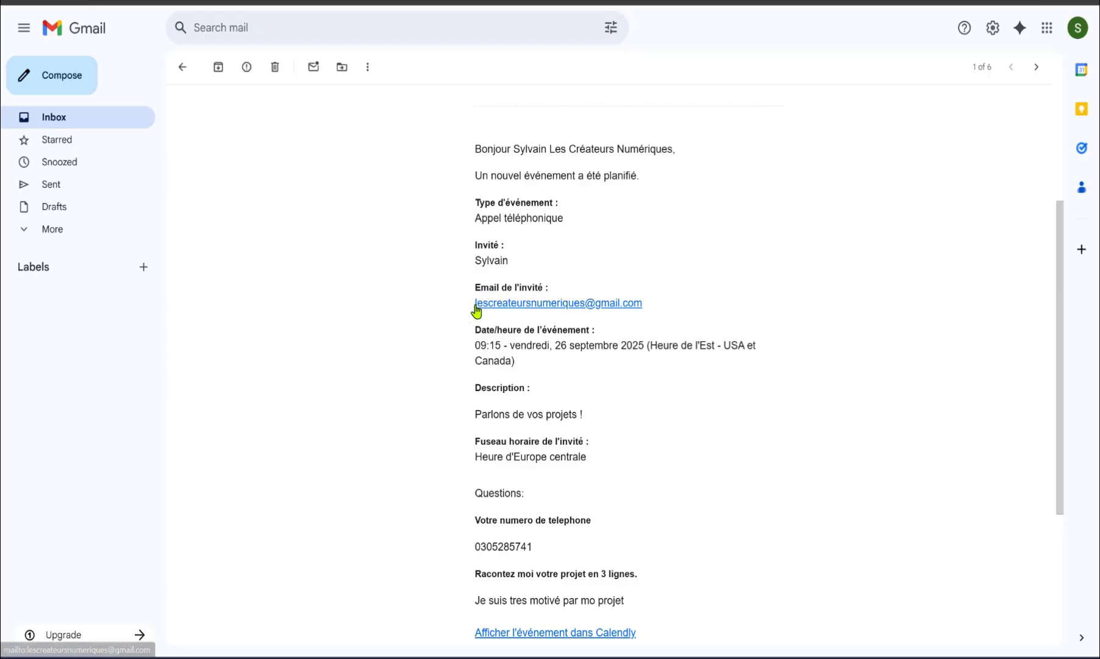
{"action": "left_click_drag", "start_coordinate": [494, 345], "coordinate": [477, 345]}
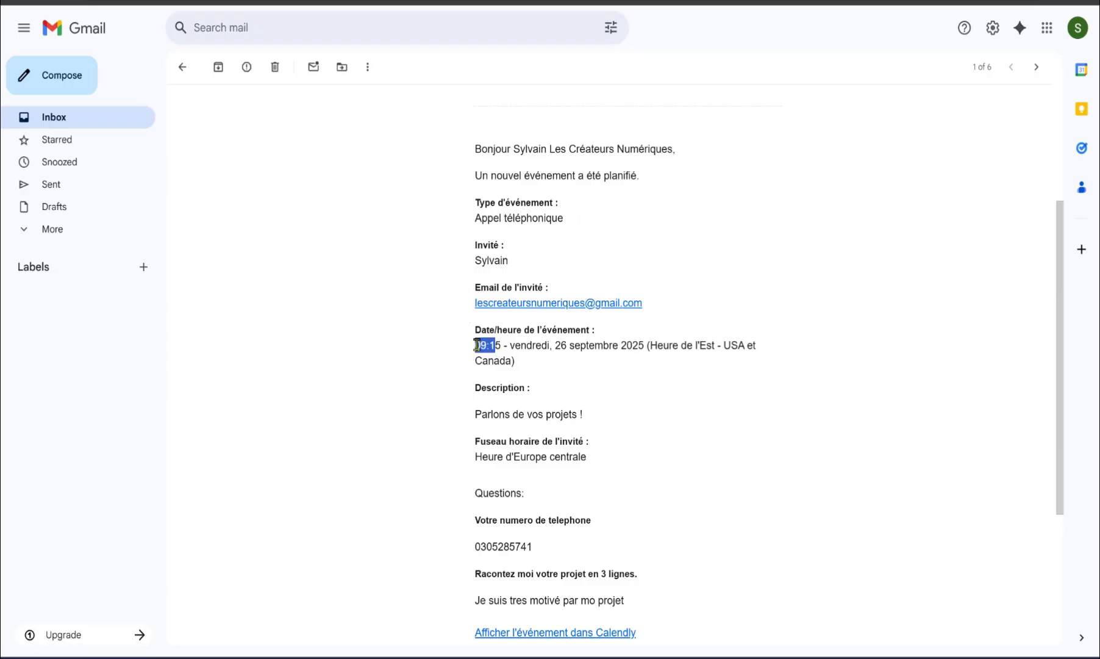
{"action": "scroll", "coordinate": [515, 415], "scroll_direction": "down", "scroll_amount": 1}
{"action": "left_click_drag", "start_coordinate": [700, 275], "coordinate": [769, 275]}
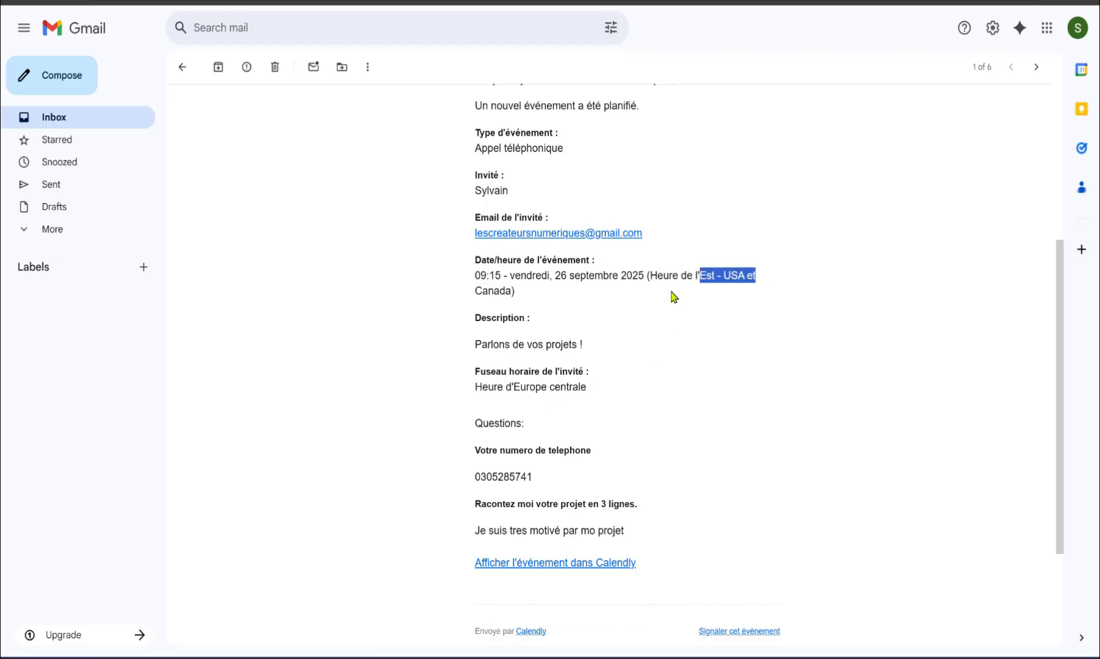
{"action": "left_click_drag", "start_coordinate": [502, 275], "coordinate": [470, 280]}
{"action": "left_click", "coordinate": [635, 285]}
{"action": "left_click", "coordinate": [549, 294]}
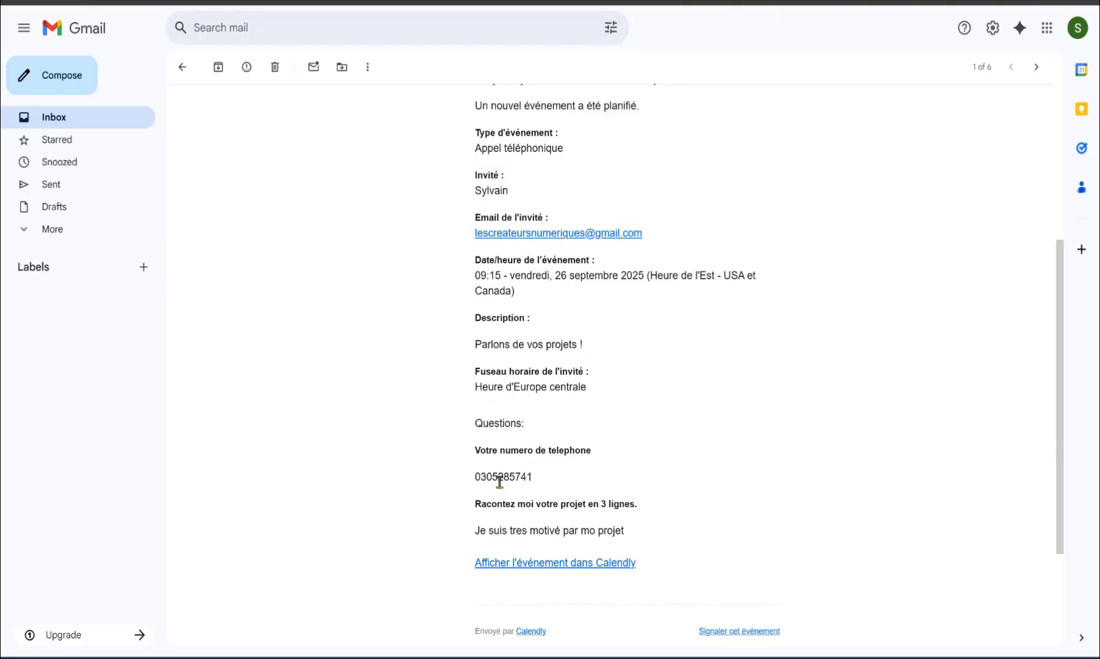
{"action": "left_click_drag", "start_coordinate": [533, 479], "coordinate": [469, 483]}
{"action": "left_click", "coordinate": [717, 458]}
{"action": "scroll", "coordinate": [719, 457], "scroll_direction": "down", "scroll_amount": 2}
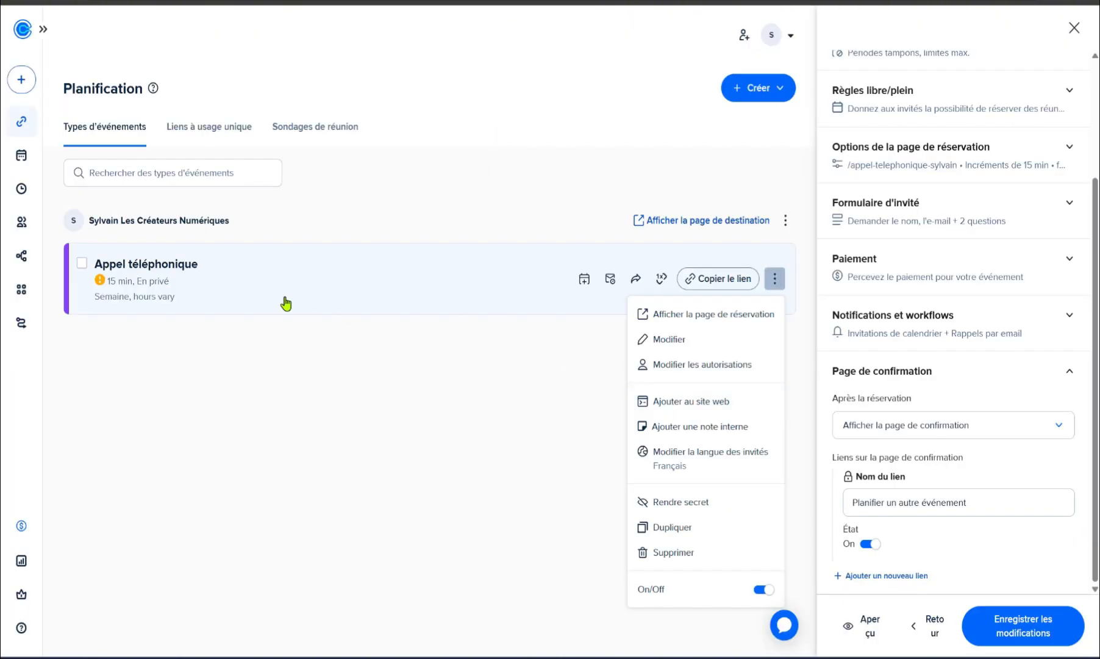
Step: Display the Incorporation en ligne embed code for Appel téléphonique via Ajouter au site web, then select it
{"action": "left_click", "coordinate": [295, 285]}
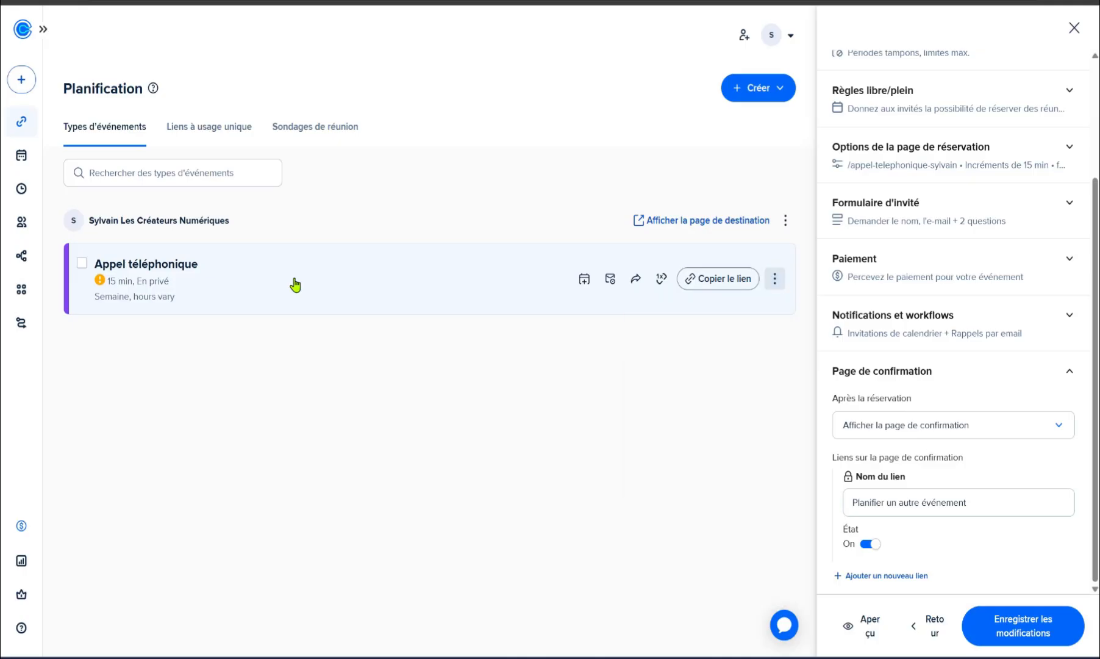
{"action": "left_click", "coordinate": [773, 279]}
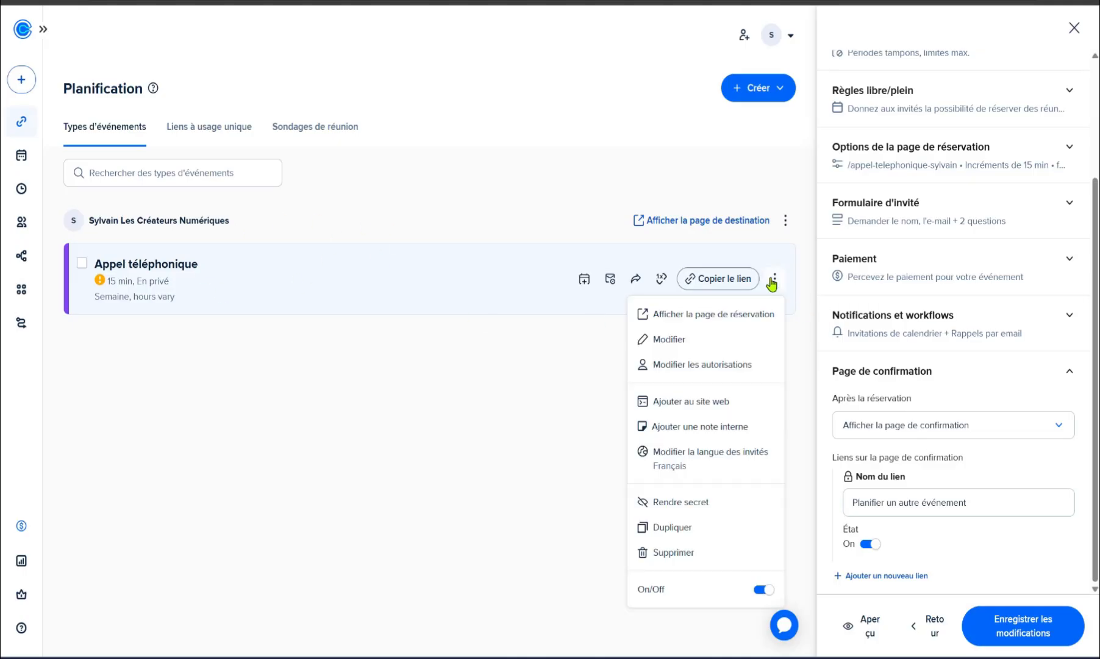
{"action": "left_click", "coordinate": [702, 404]}
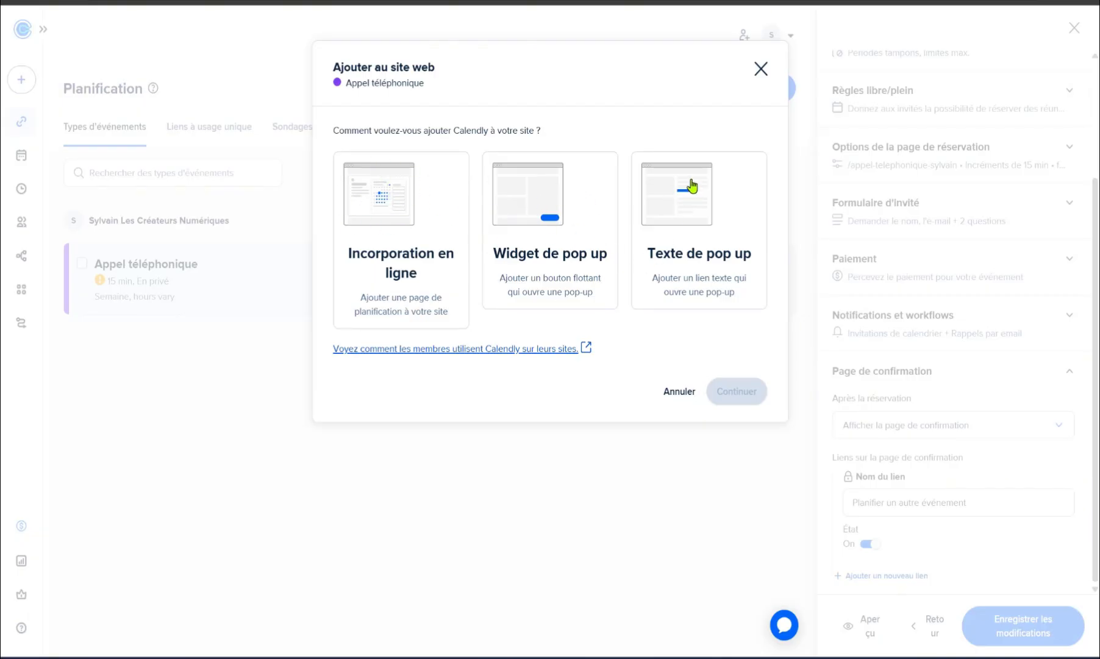
{"action": "left_click", "coordinate": [383, 195]}
{"action": "left_click", "coordinate": [727, 391]}
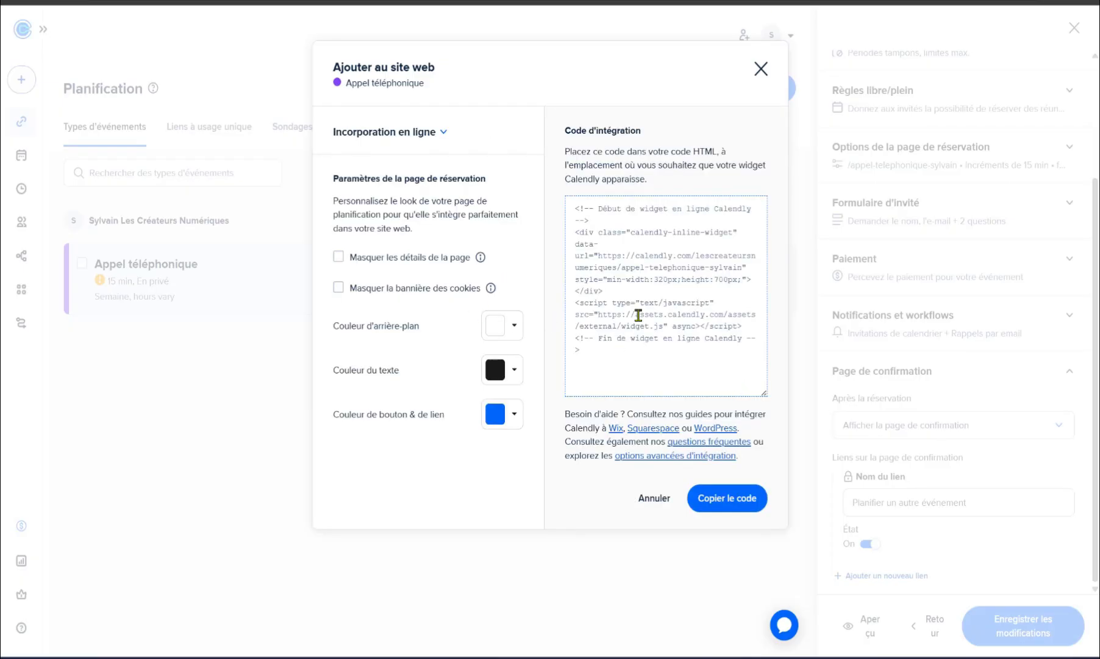
{"action": "left_click", "coordinate": [571, 209]}
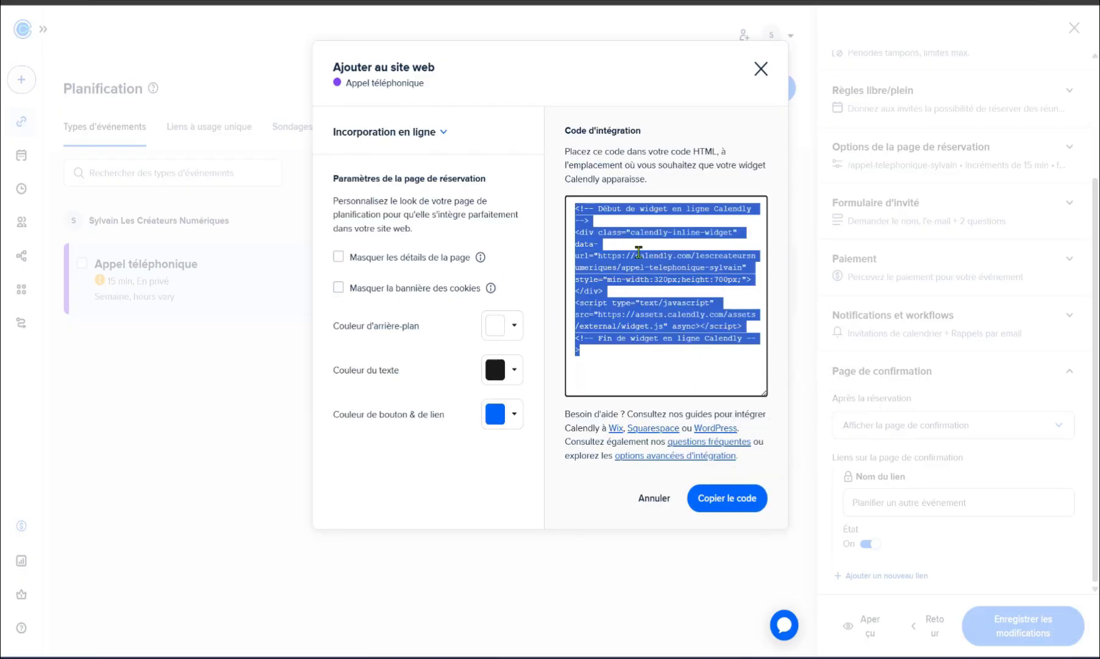